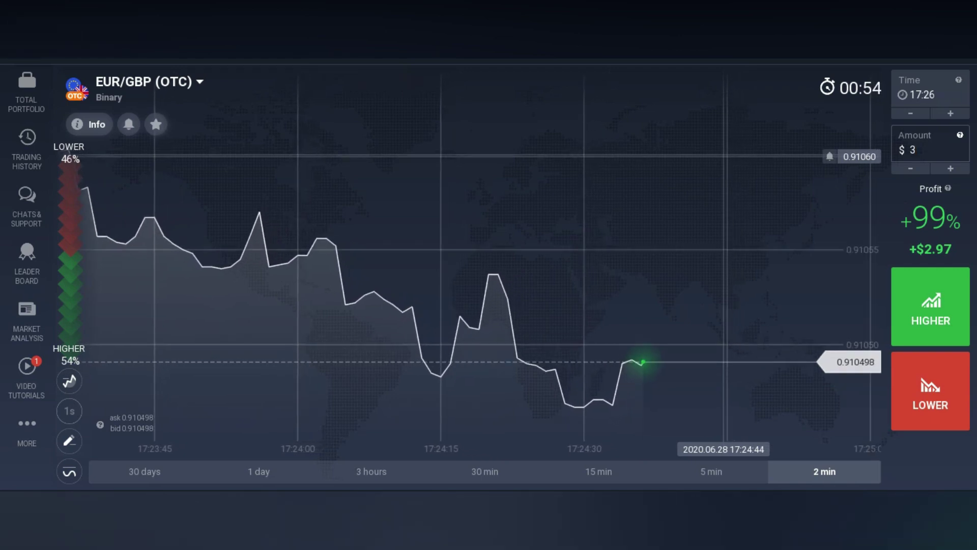
pyautogui.click(916, 150)
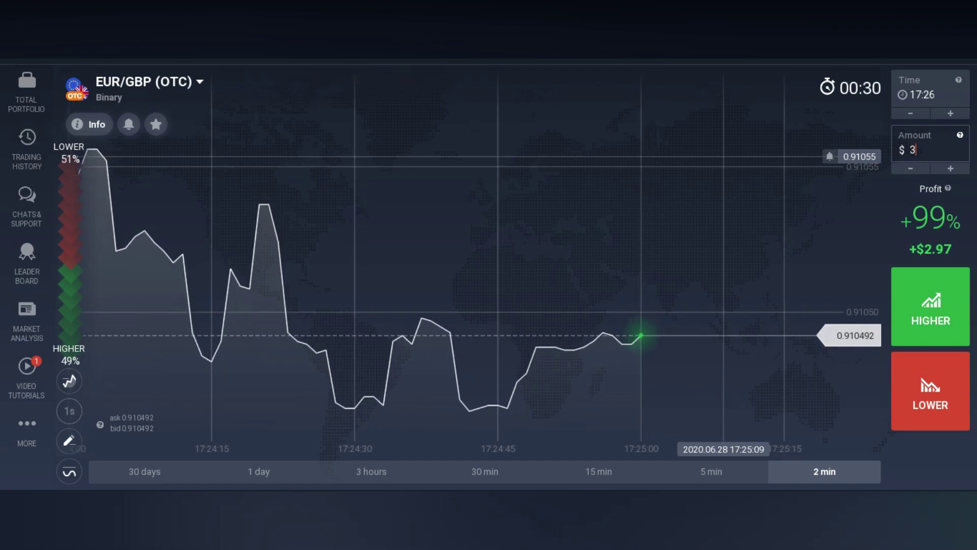
pyautogui.click(914, 150)
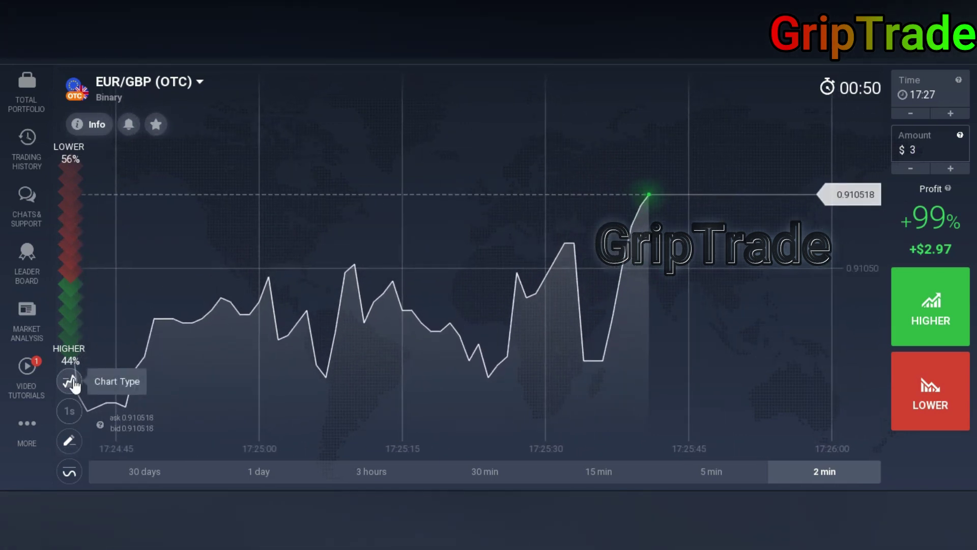
# Switch the EUR/GBP (OTC) chart to candles with a 1-minute candle time period
pyautogui.click(69, 382)
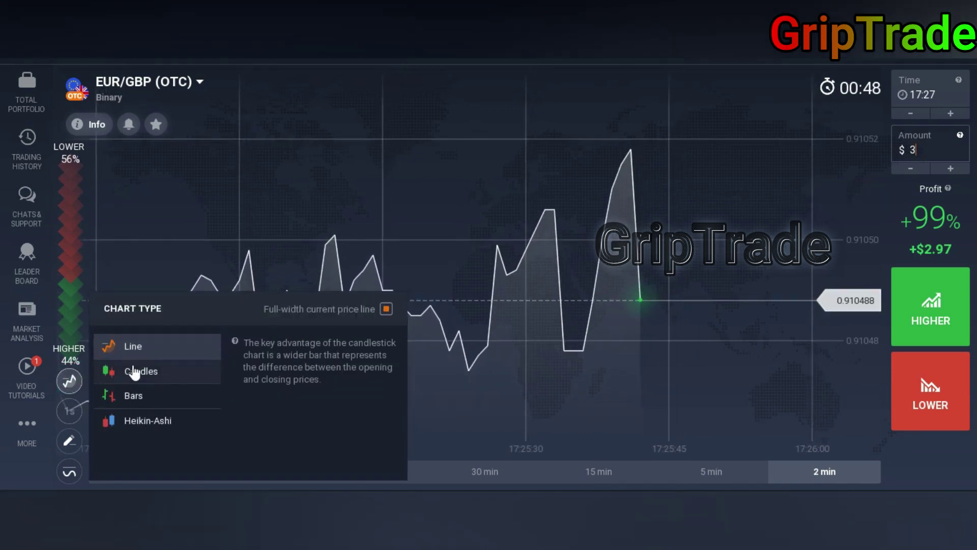
pyautogui.click(135, 373)
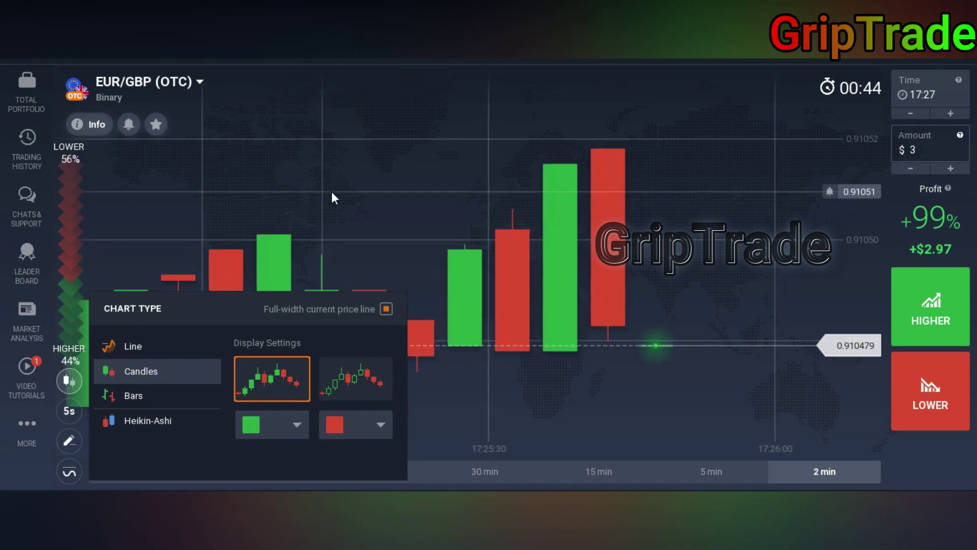
pyautogui.click(331, 192)
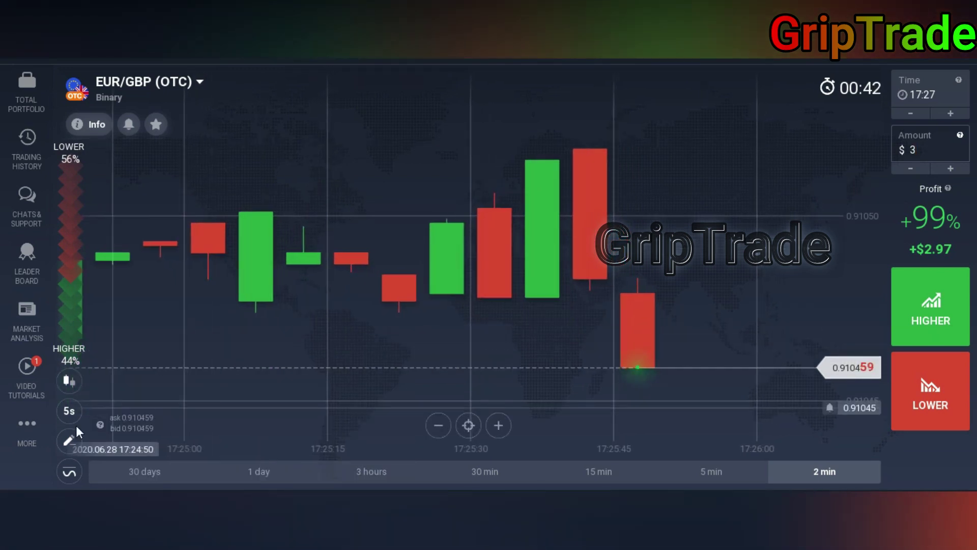
pyautogui.click(69, 413)
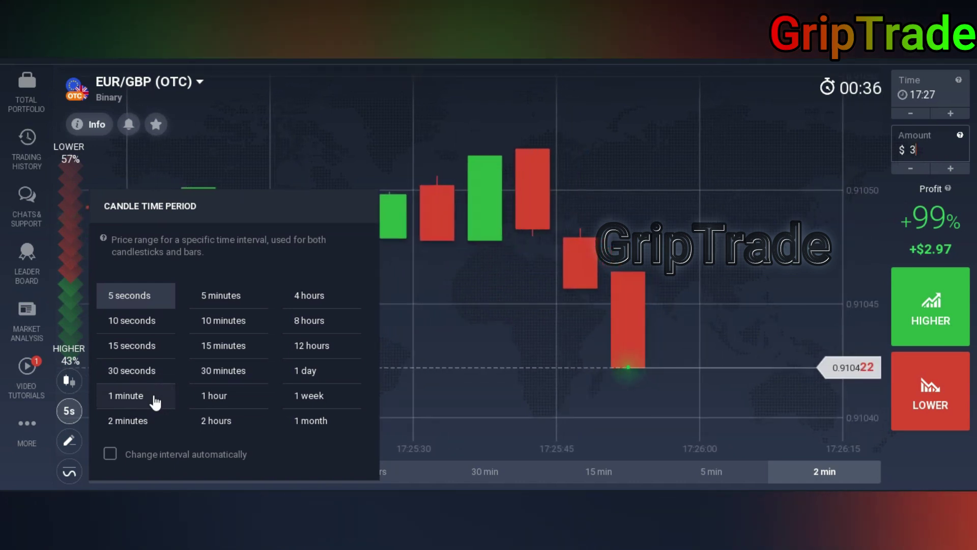
pyautogui.click(154, 396)
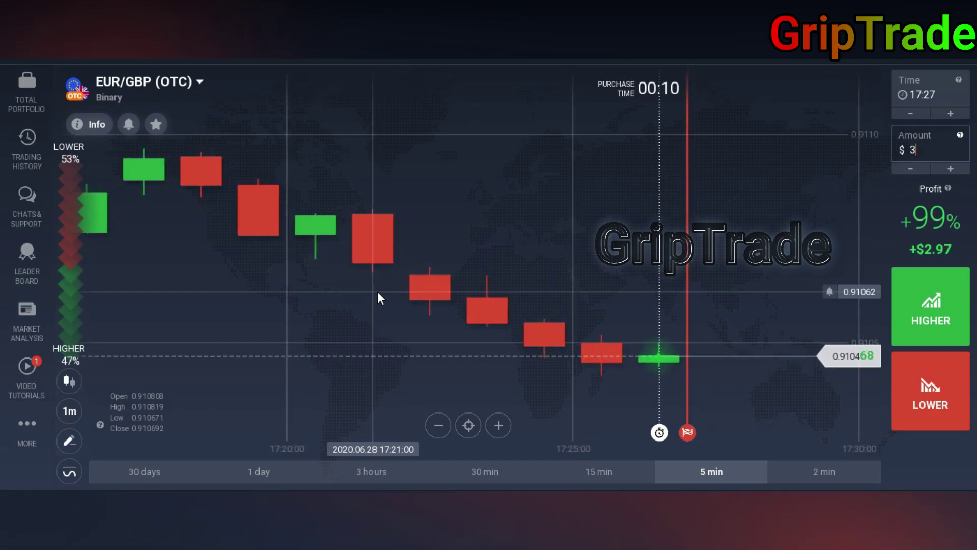
# Add a Moving Average indicator to the chart with period 30, white colour and the thickest line
pyautogui.click(69, 470)
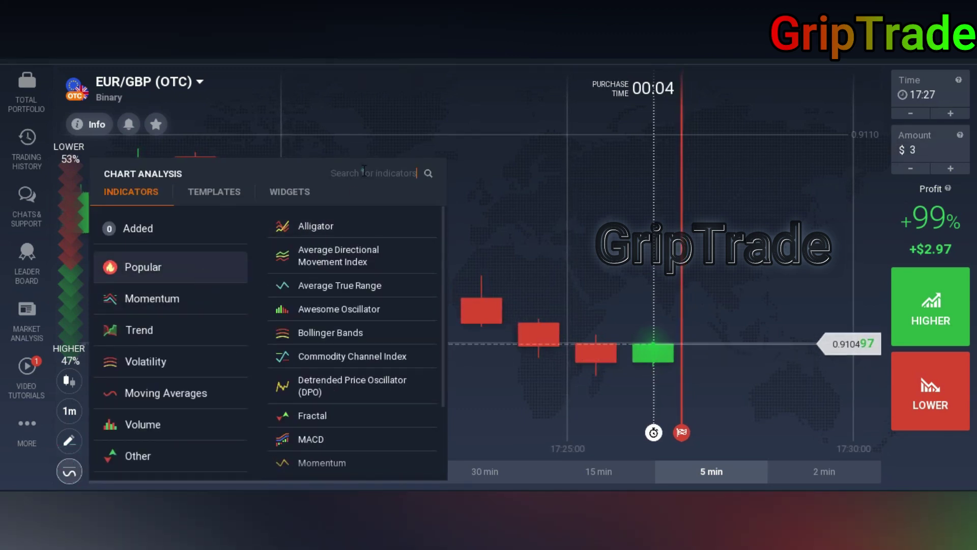
pyautogui.click(364, 171)
pyautogui.write('m')
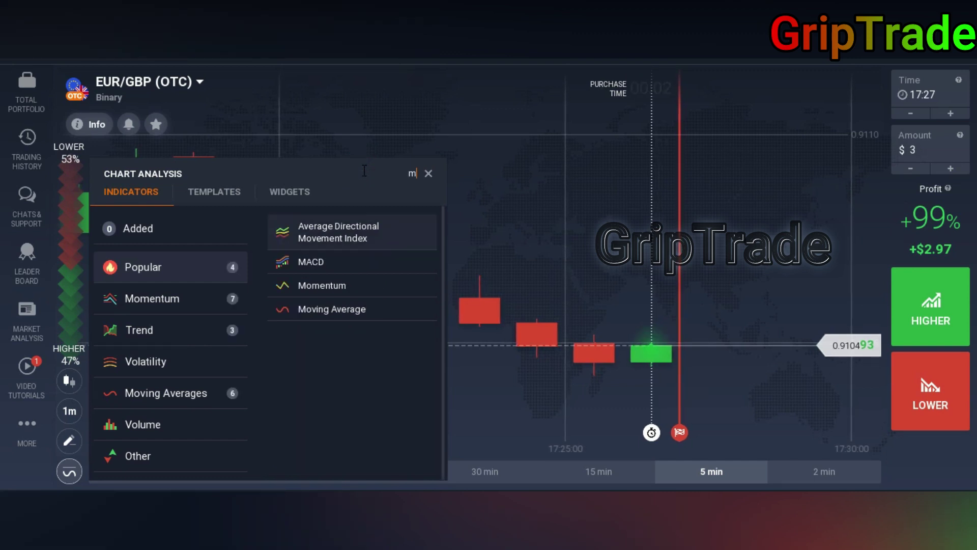
pyautogui.click(362, 315)
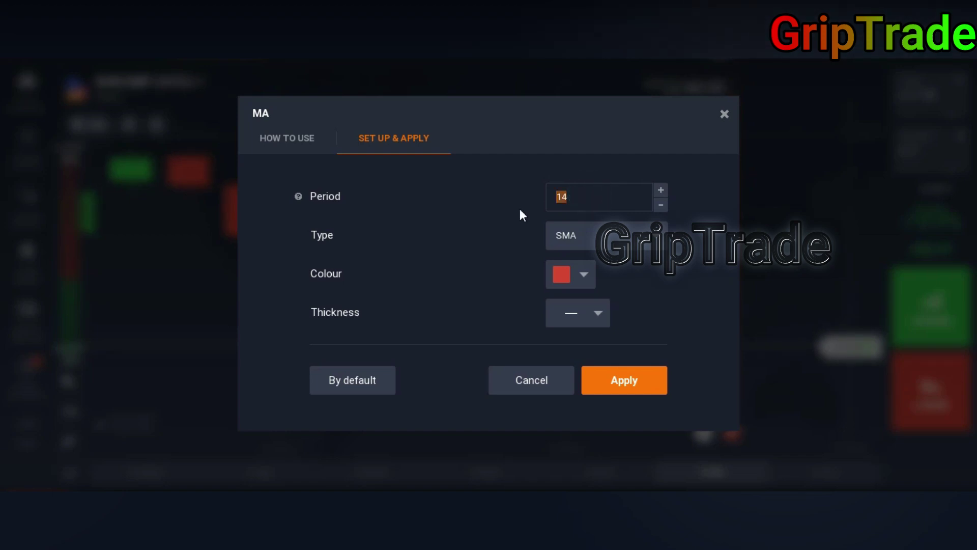
pyautogui.write('30')
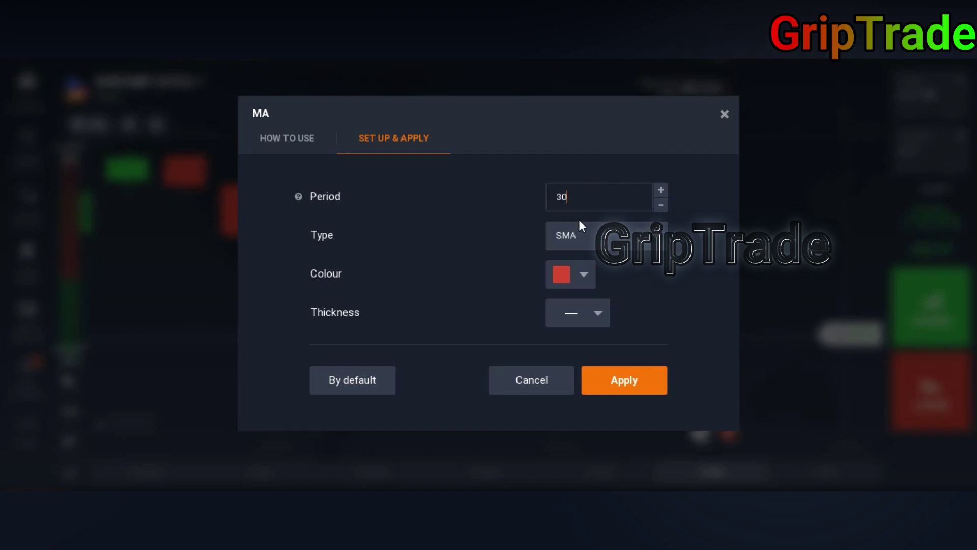
pyautogui.click(585, 270)
pyautogui.click(480, 340)
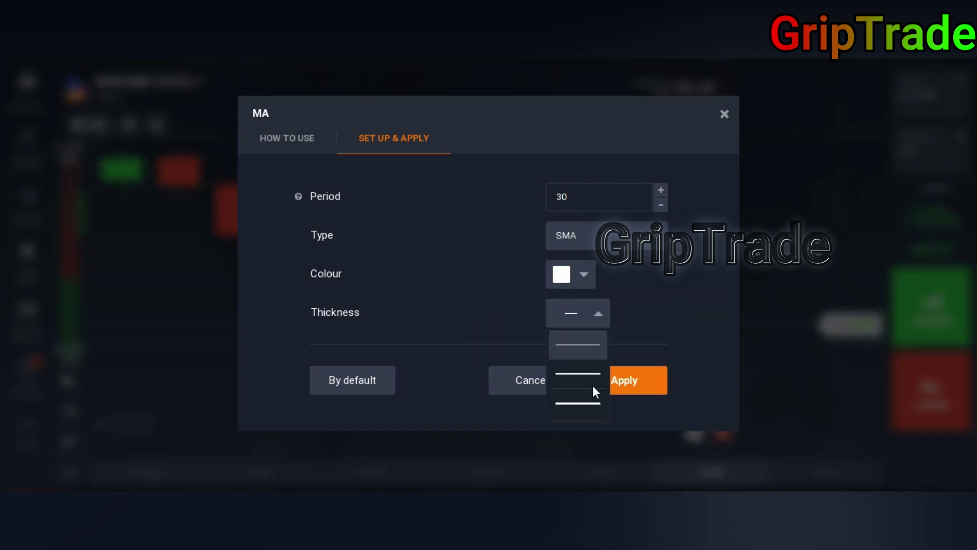
pyautogui.click(585, 405)
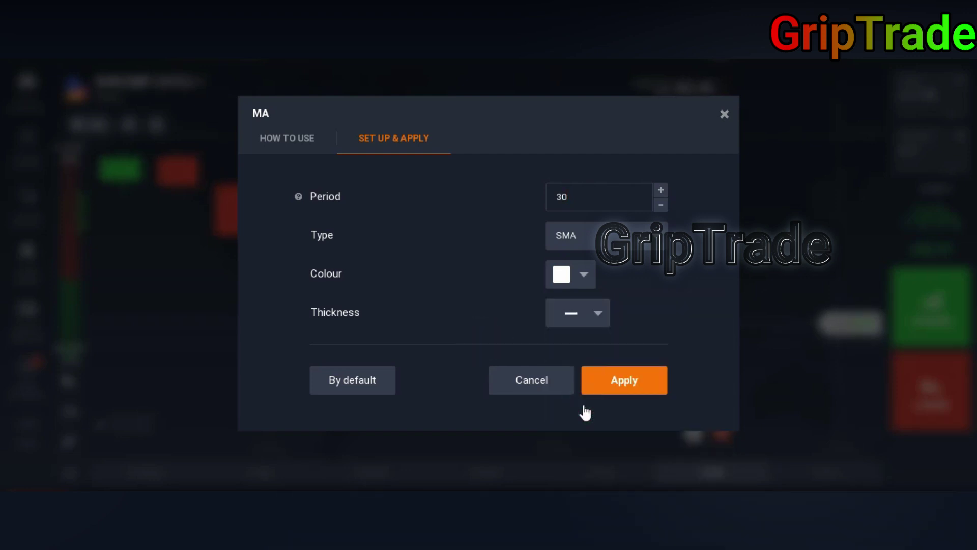
pyautogui.click(638, 379)
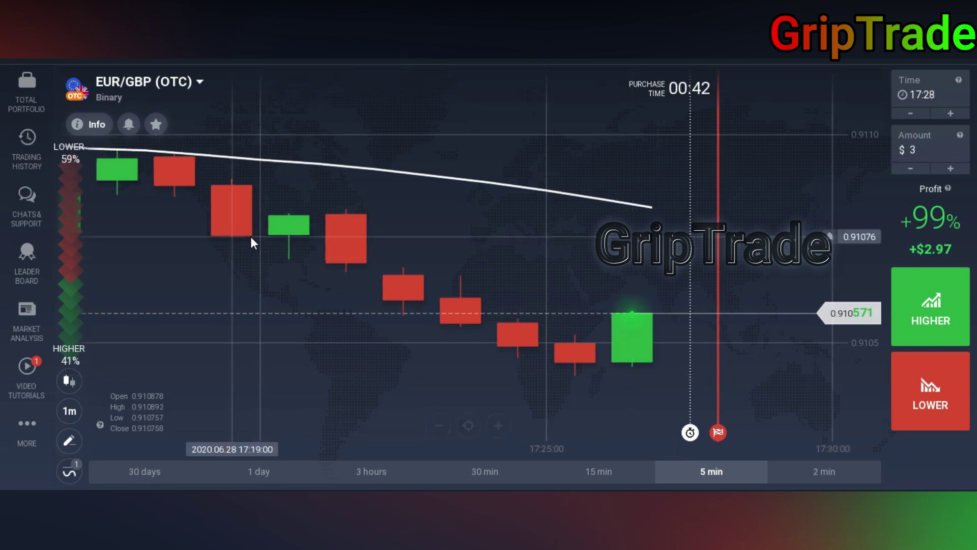
# Find the Relative Strength Index (RSI) indicator and set its base line period to 7
pyautogui.click(70, 474)
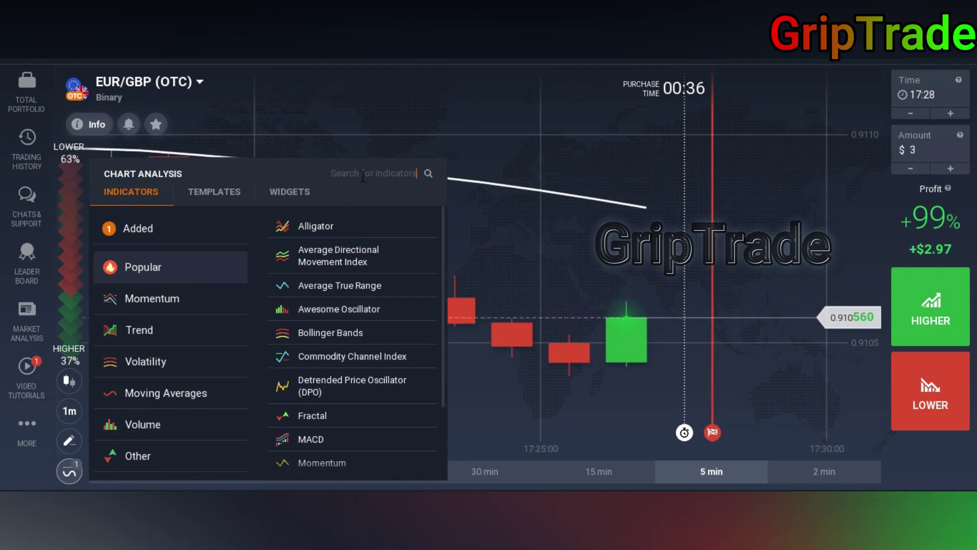
pyautogui.write('rs')
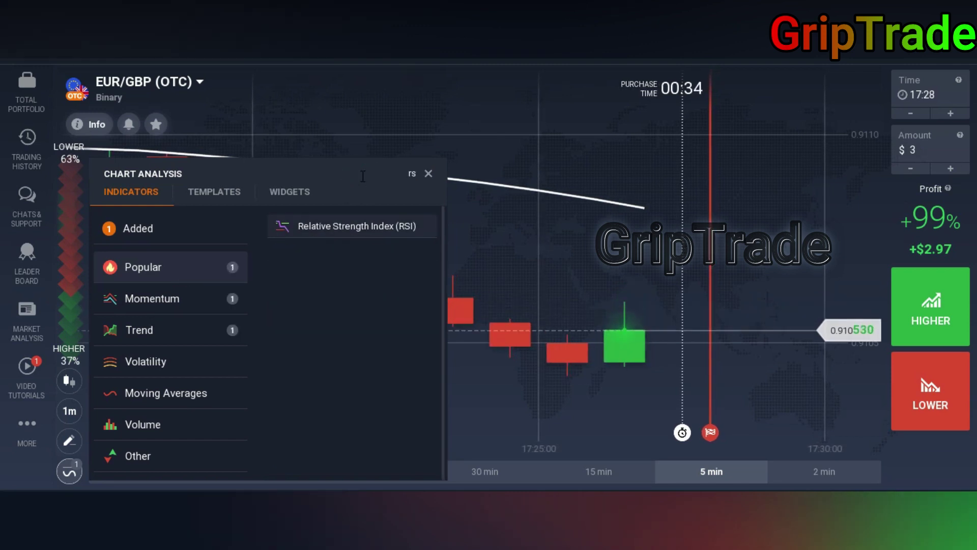
pyautogui.click(366, 220)
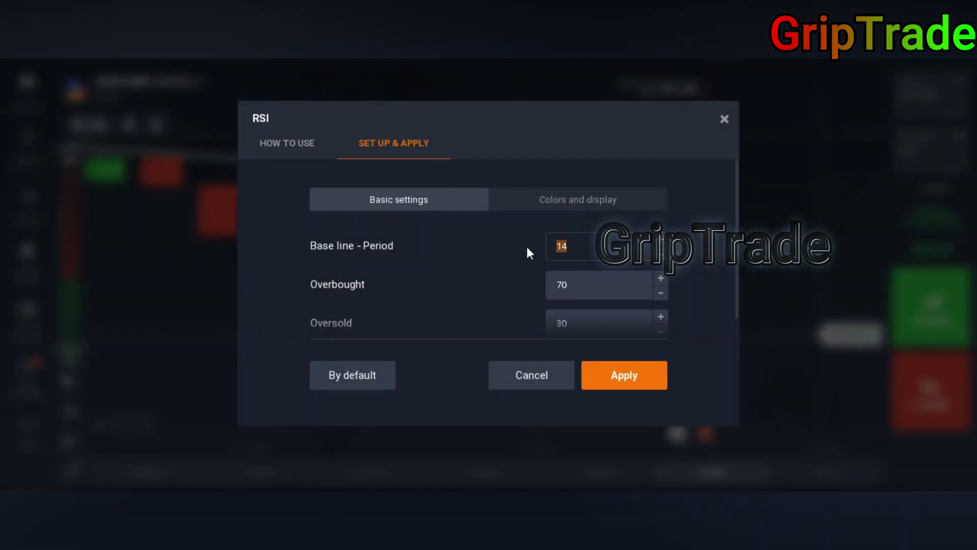
pyautogui.write('7')
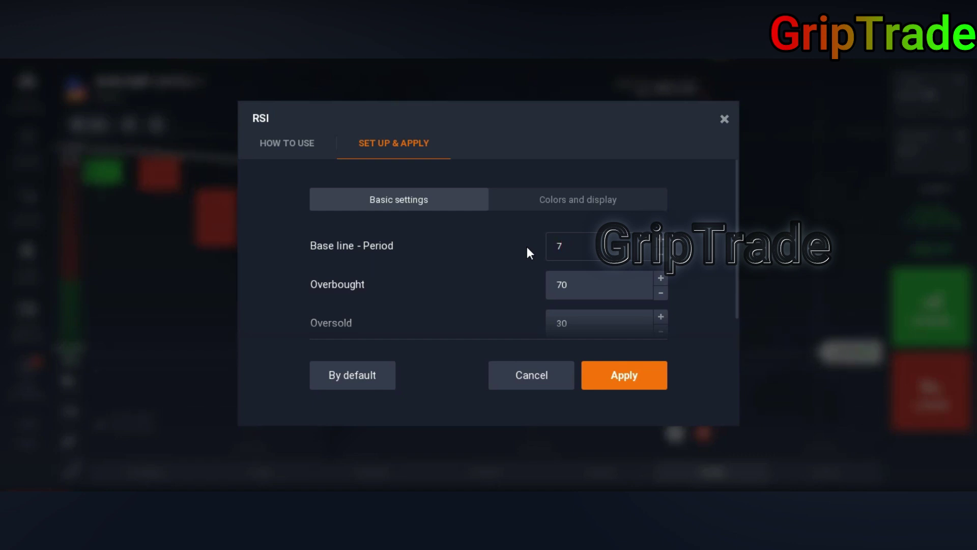
pyautogui.click(604, 205)
pyautogui.click(421, 214)
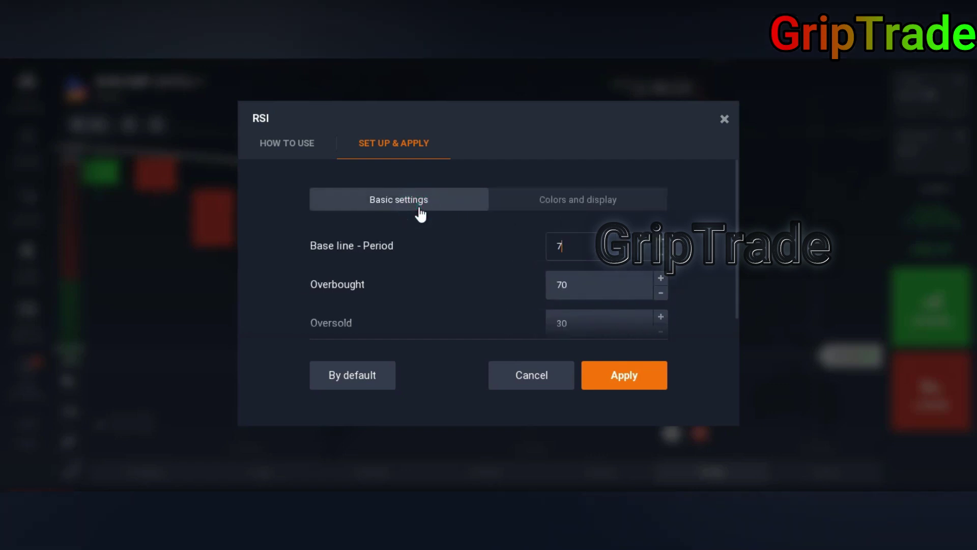
# Give the RSI base, overbought and oversold lines the greatest thickness and apply the indicator to the chart
pyautogui.click(579, 204)
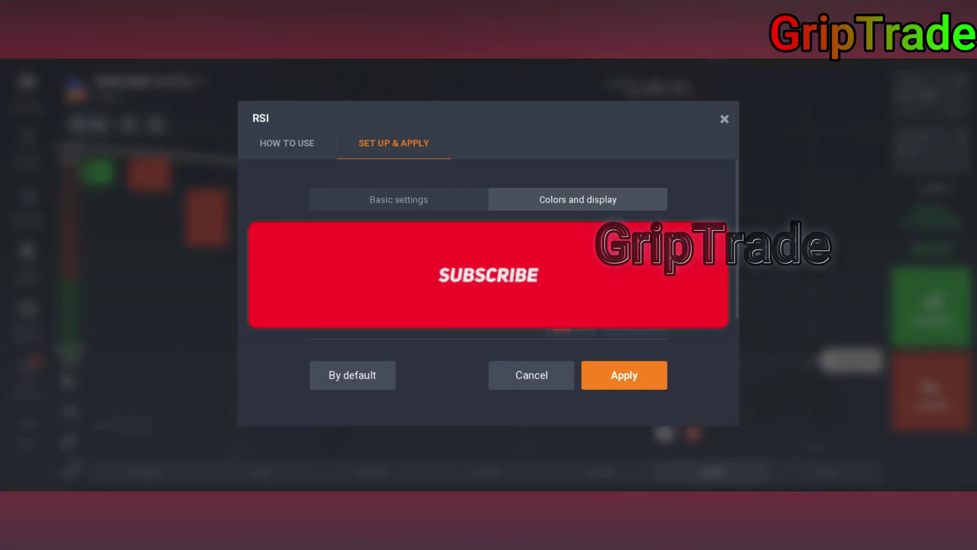
pyautogui.click(631, 324)
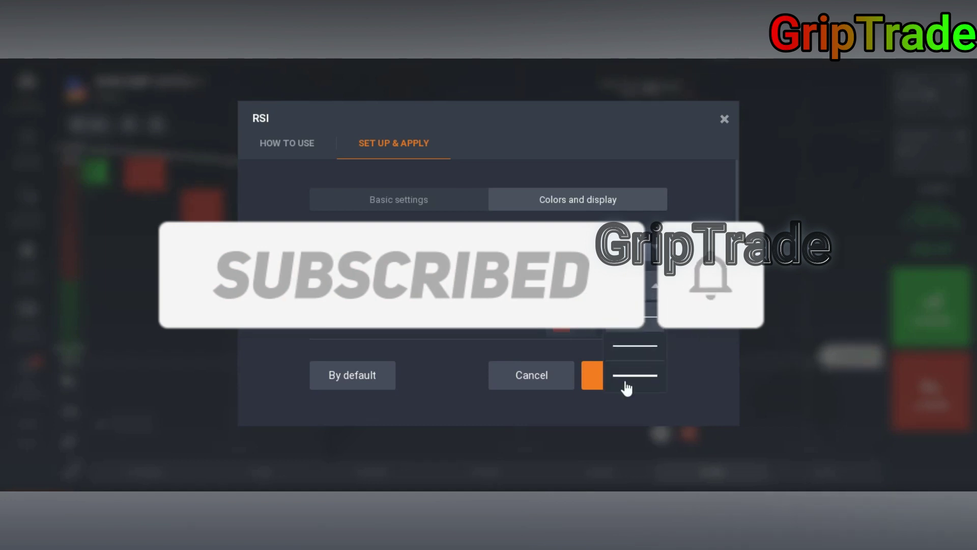
pyautogui.click(626, 382)
pyautogui.click(628, 326)
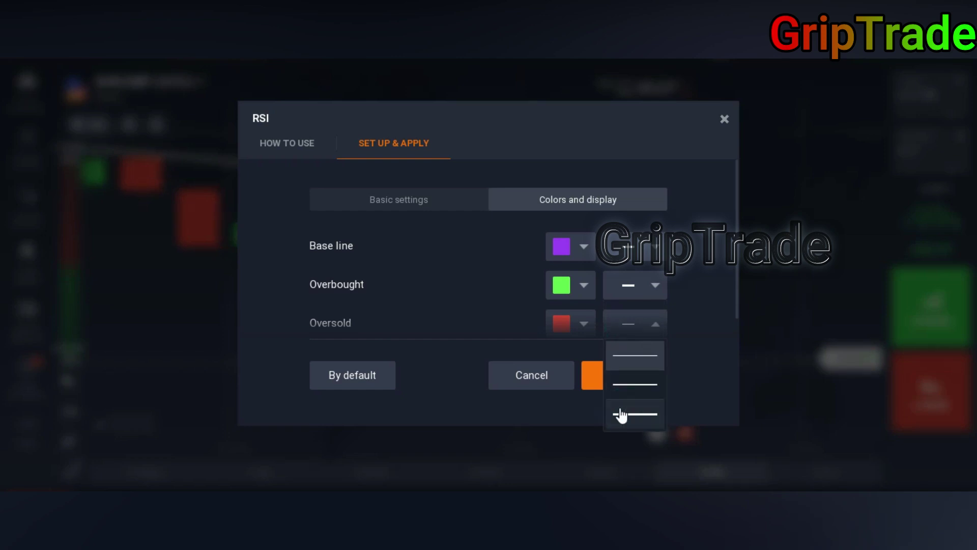
pyautogui.click(621, 414)
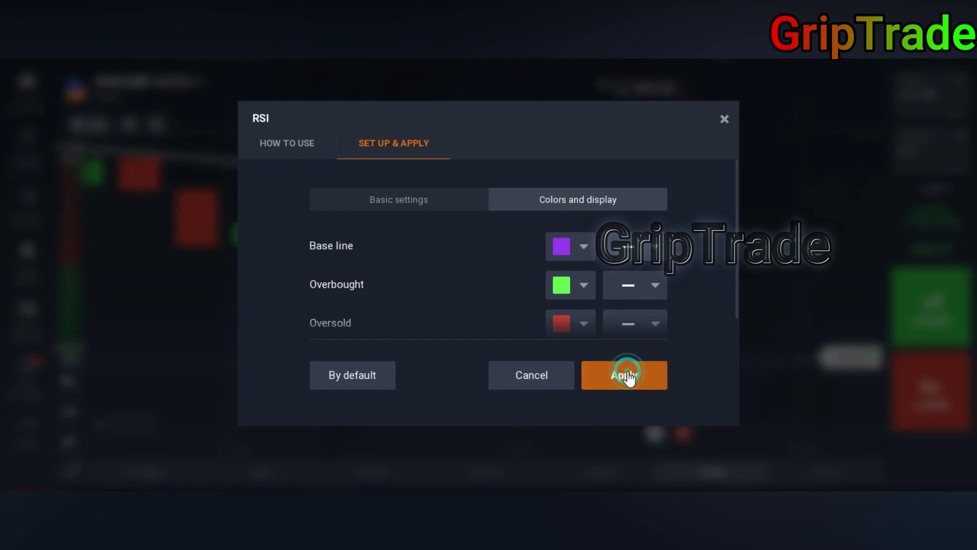
pyautogui.click(628, 375)
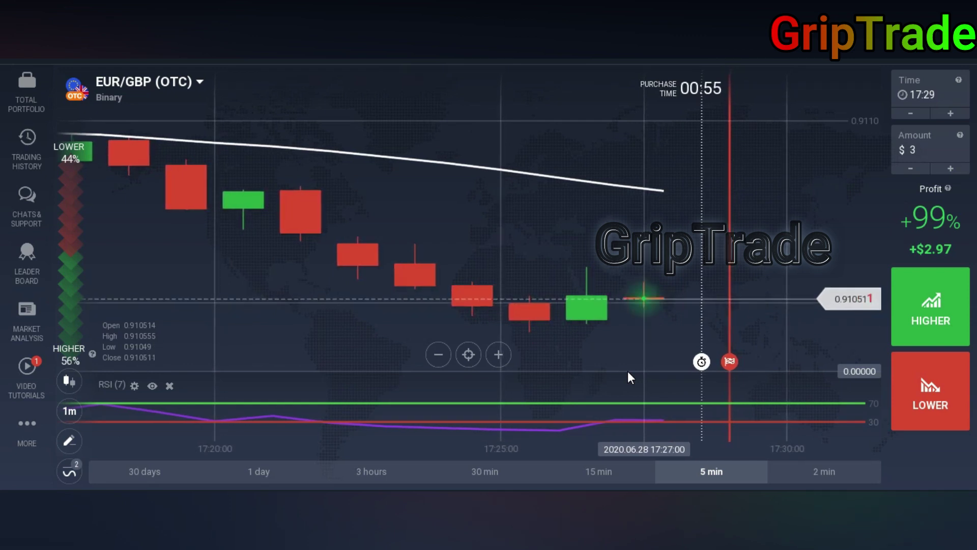
# Find the Commodity Channel Index (CCI) indicator and set its period to 82
pyautogui.click(74, 468)
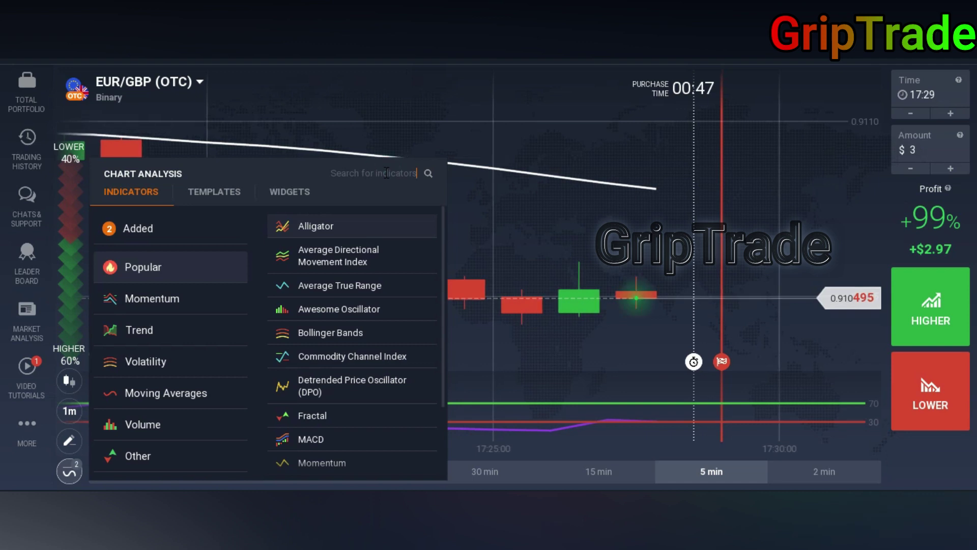
pyautogui.write('cci')
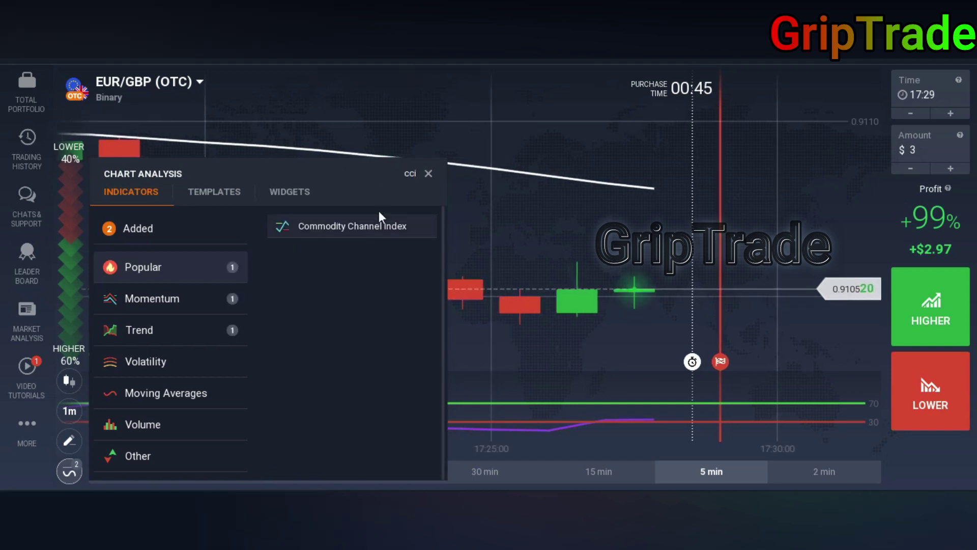
pyautogui.click(380, 227)
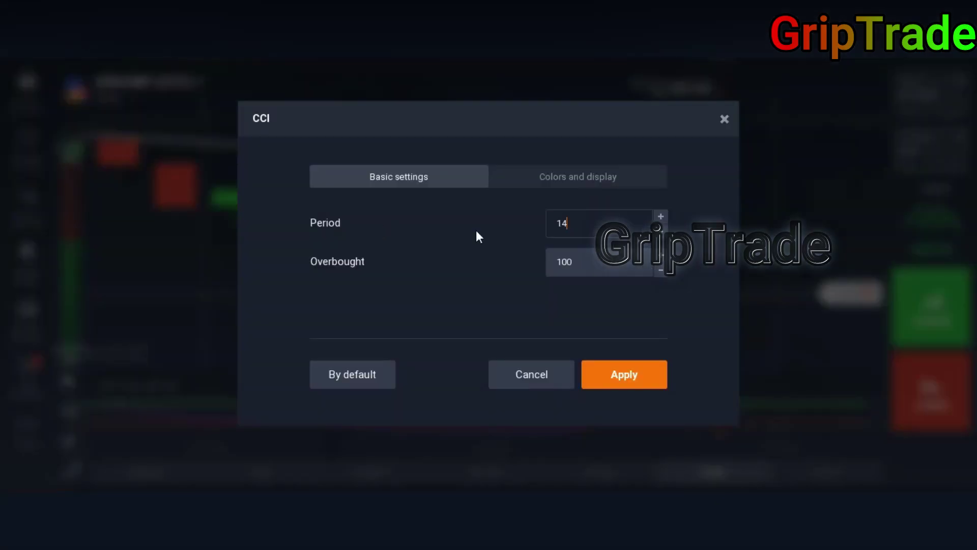
pyautogui.click(570, 224)
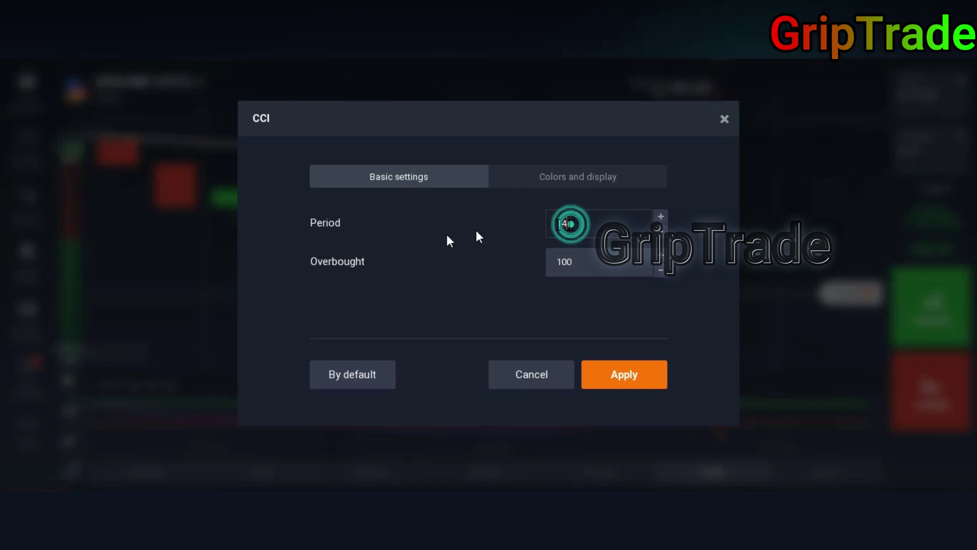
pyautogui.doubleClick(555, 224)
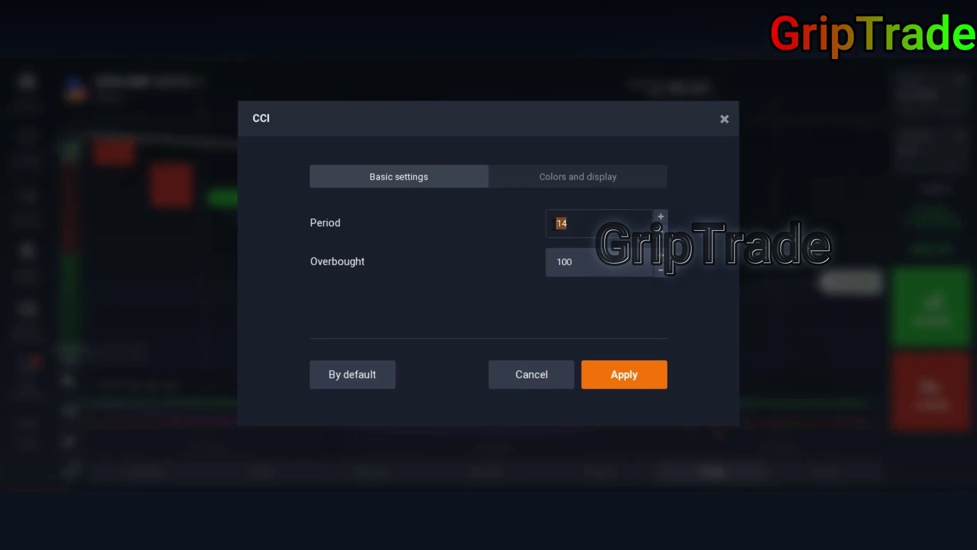
# Give the CCI base, overbought and oversold lines the greatest thickness and apply the indicator to the chart
pyautogui.click(643, 181)
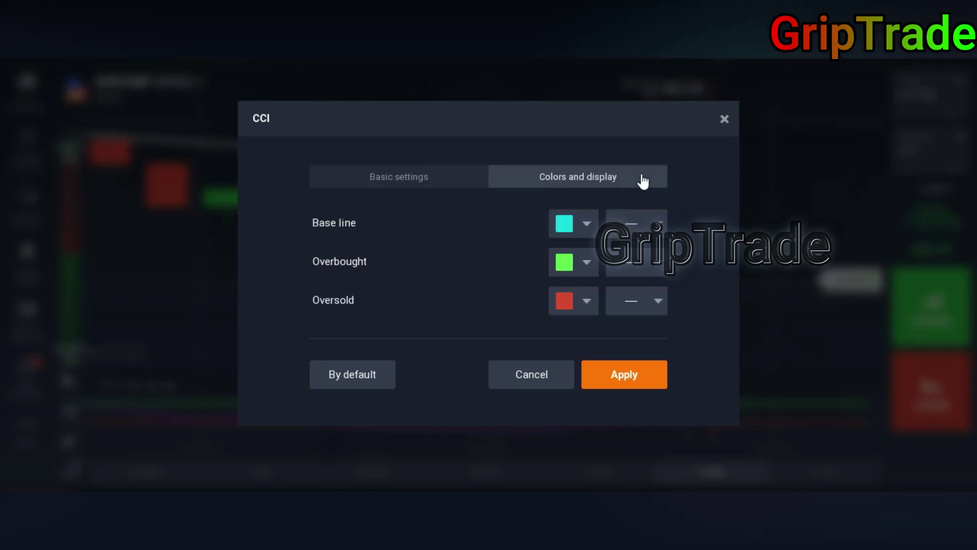
pyautogui.click(640, 227)
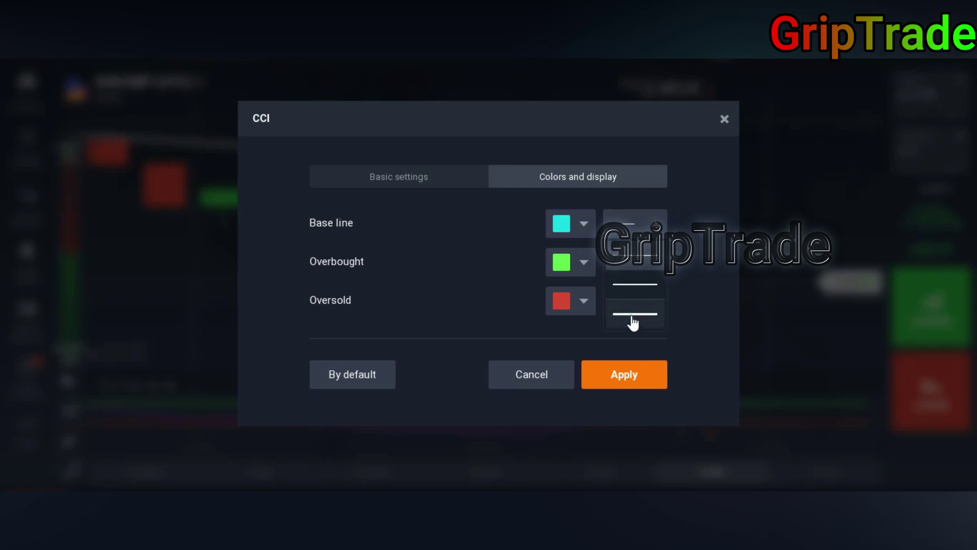
pyautogui.click(650, 267)
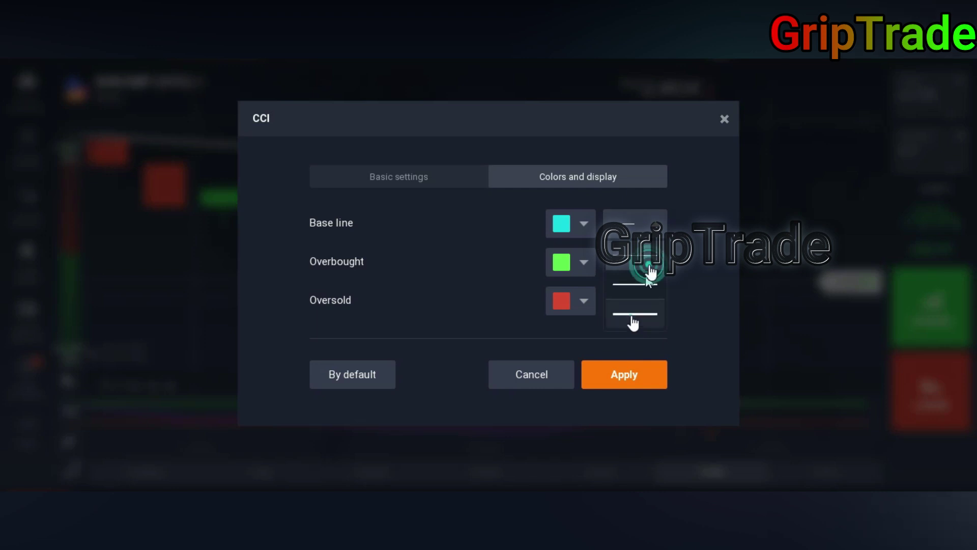
pyautogui.click(626, 346)
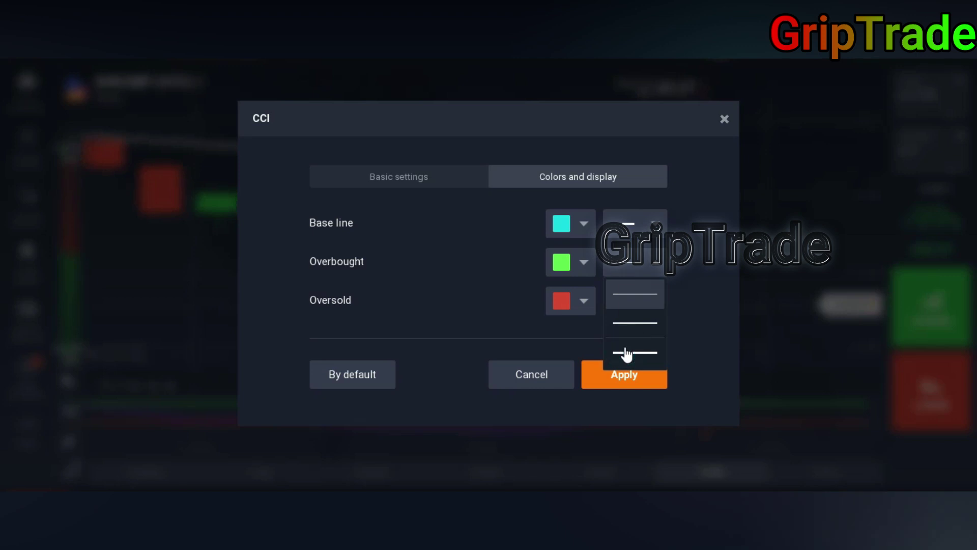
pyautogui.click(643, 312)
pyautogui.click(627, 394)
pyautogui.click(623, 384)
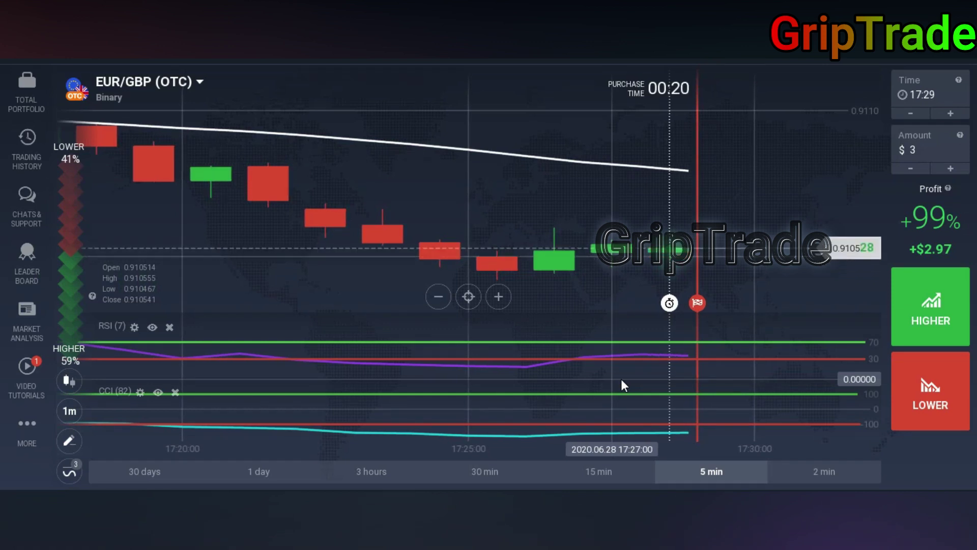
# Find the Momentum indicator and set its period to 13 with the minimum candle value as its source
pyautogui.click(80, 473)
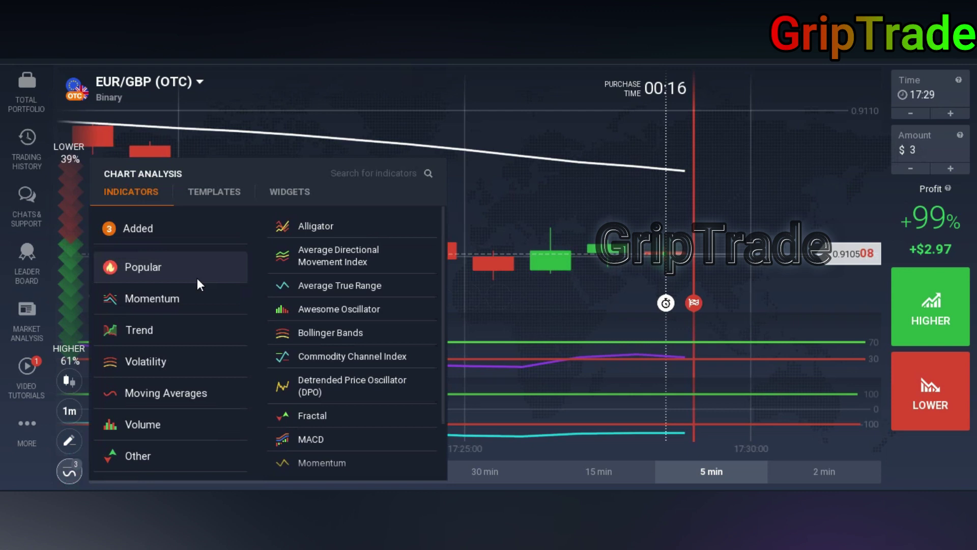
pyautogui.click(375, 170)
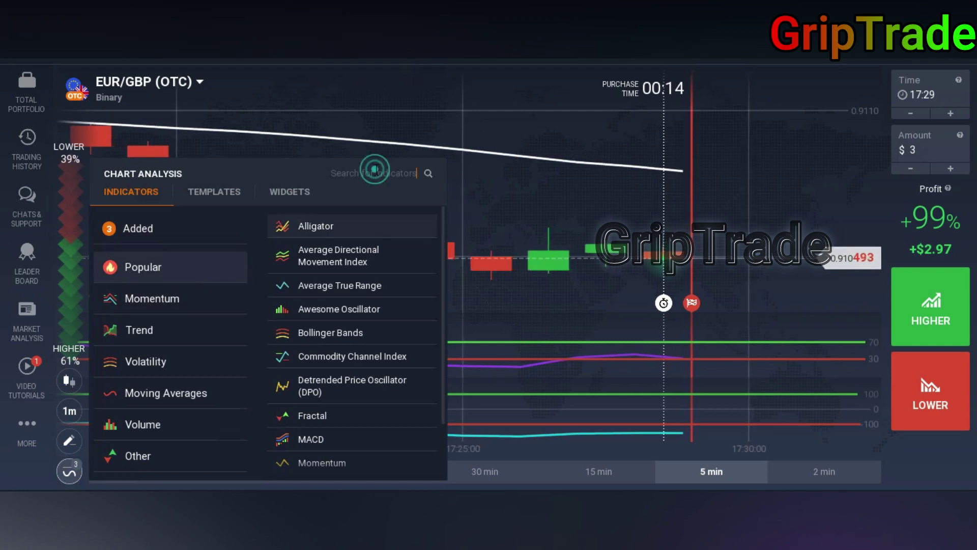
pyautogui.write('mo')
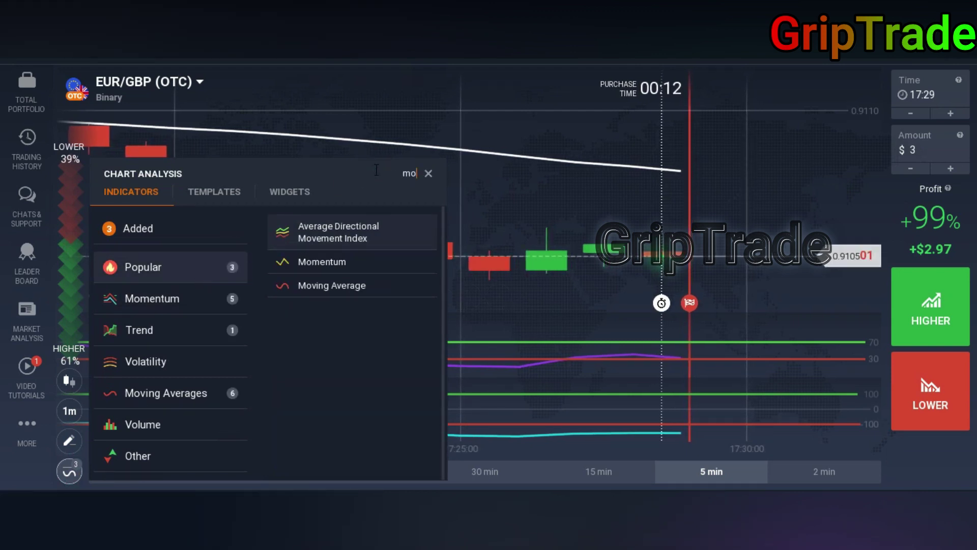
pyautogui.click(347, 260)
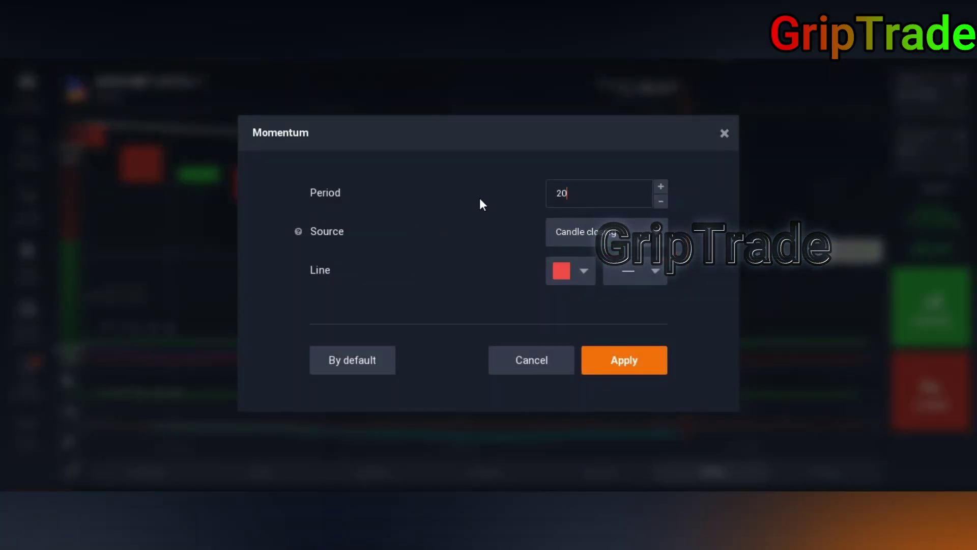
pyautogui.click(569, 187)
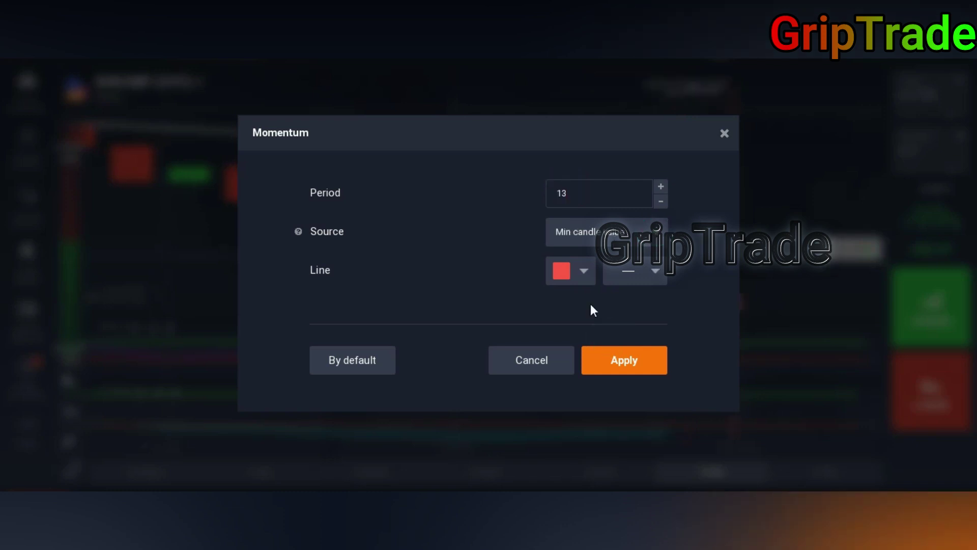
# Give the Momentum line a yellow color and the greatest thickness, and apply the indicator to the chart
pyautogui.click(584, 272)
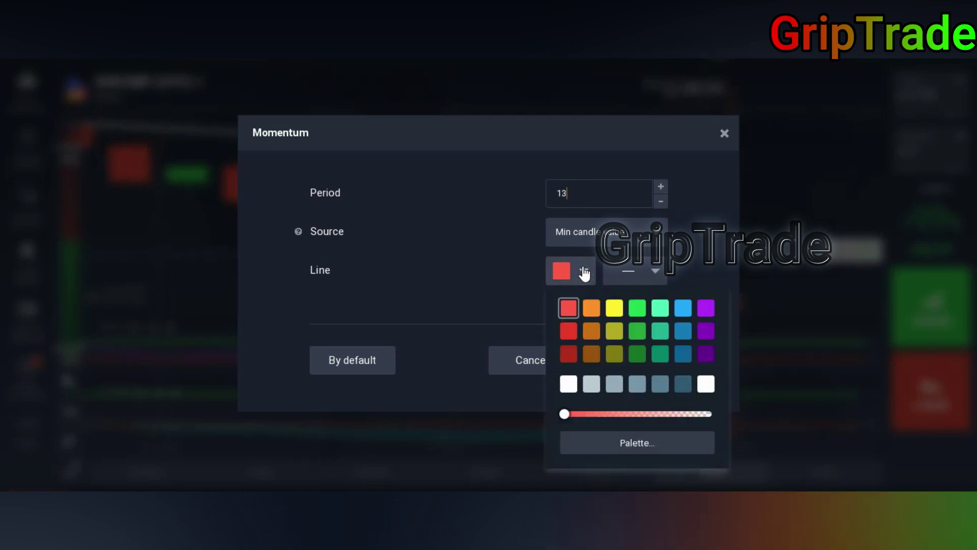
pyautogui.click(614, 309)
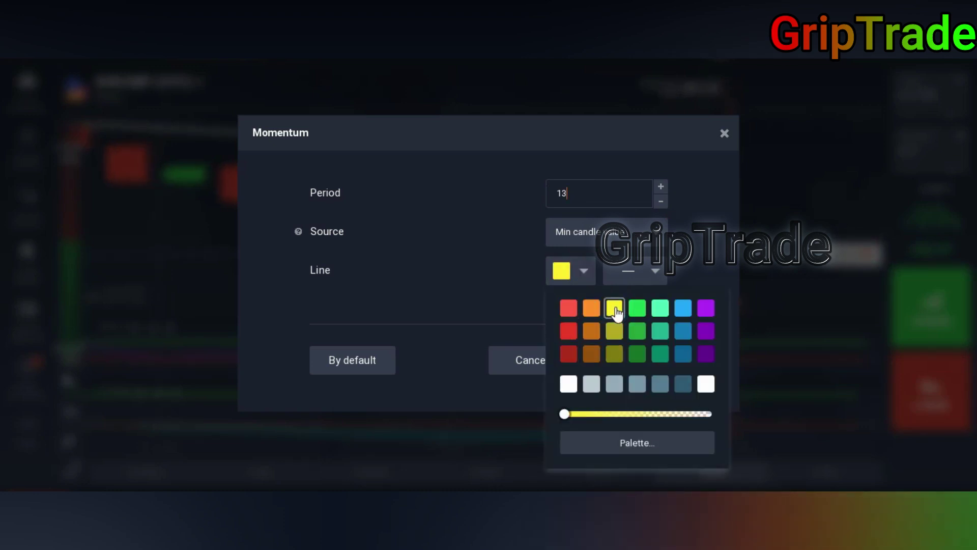
pyautogui.click(659, 269)
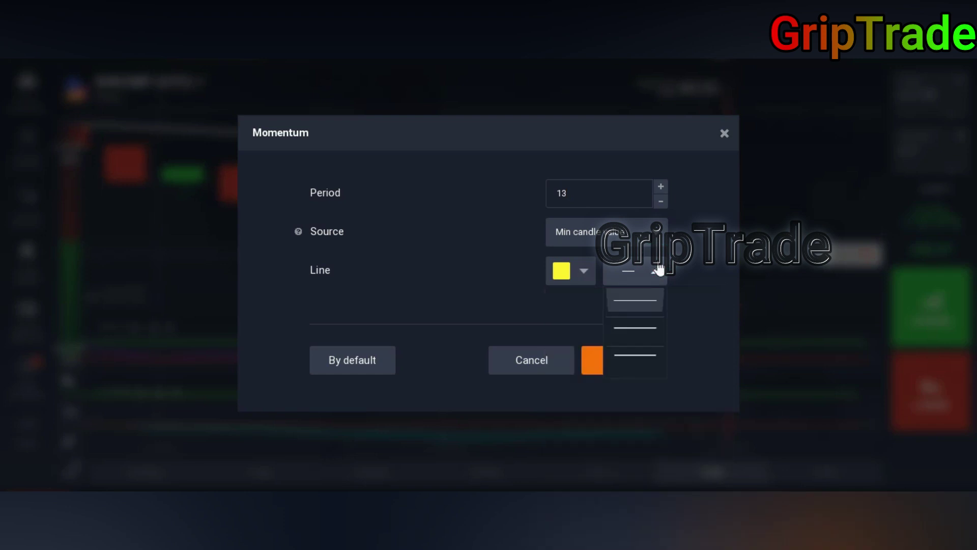
pyautogui.click(632, 360)
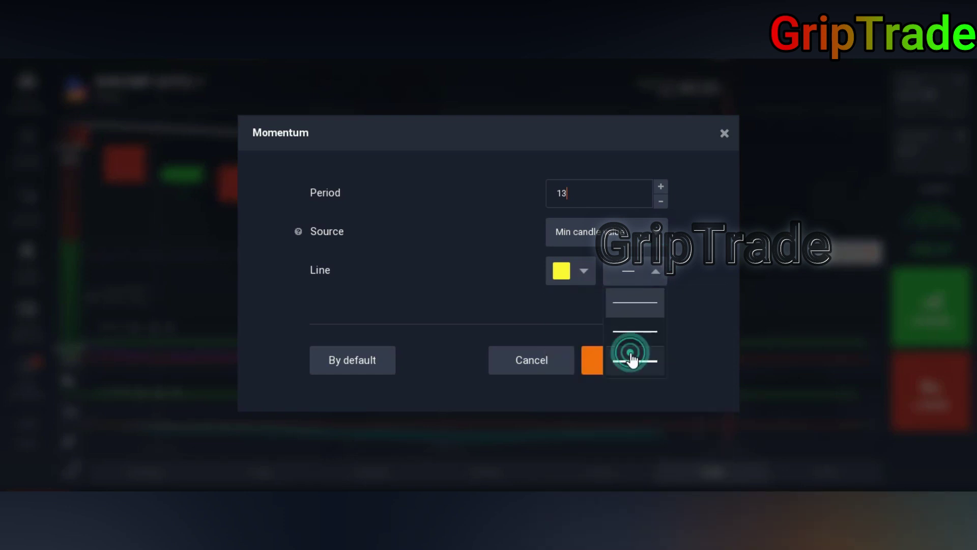
pyautogui.click(627, 374)
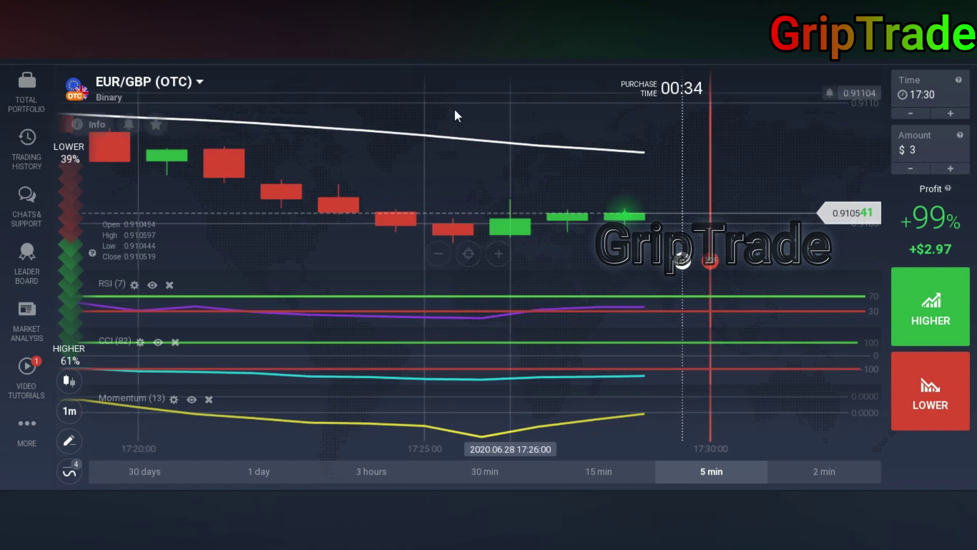
# Examine earlier EUR/GBP (OTC) candles against the Moving Average, RSI, CCI and Momentum lines, and return to the current price
pyautogui.moveTo(440, 133); pyautogui.dragTo(497, 149)
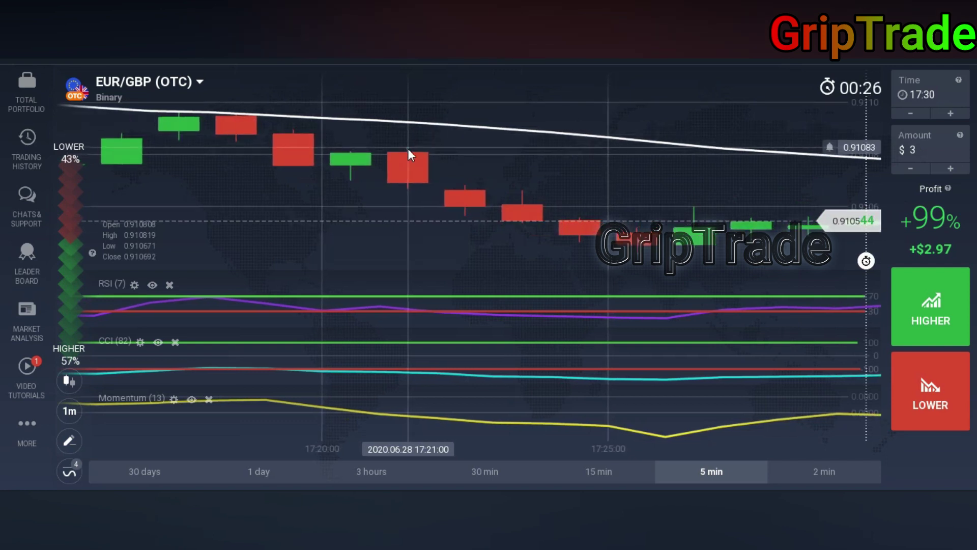
pyautogui.moveTo(408, 148); pyautogui.dragTo(432, 151)
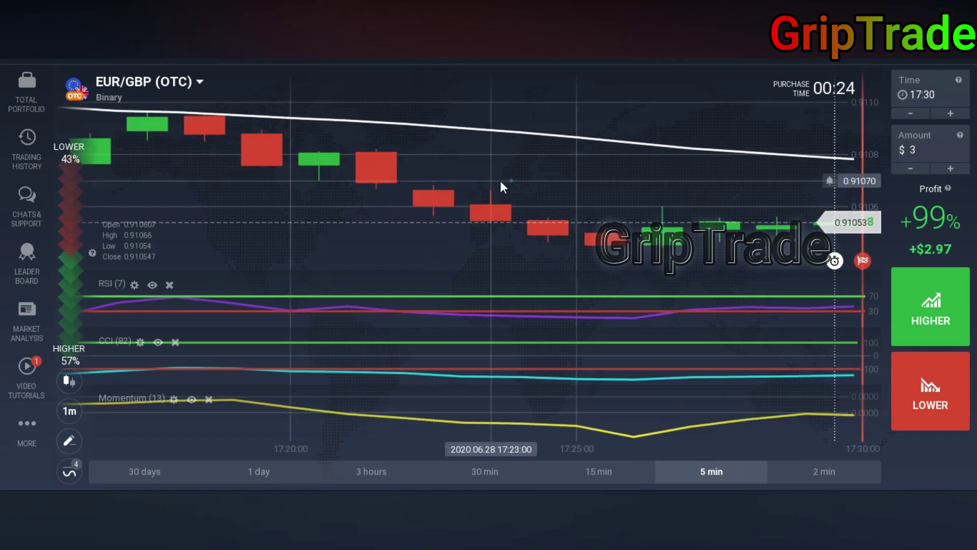
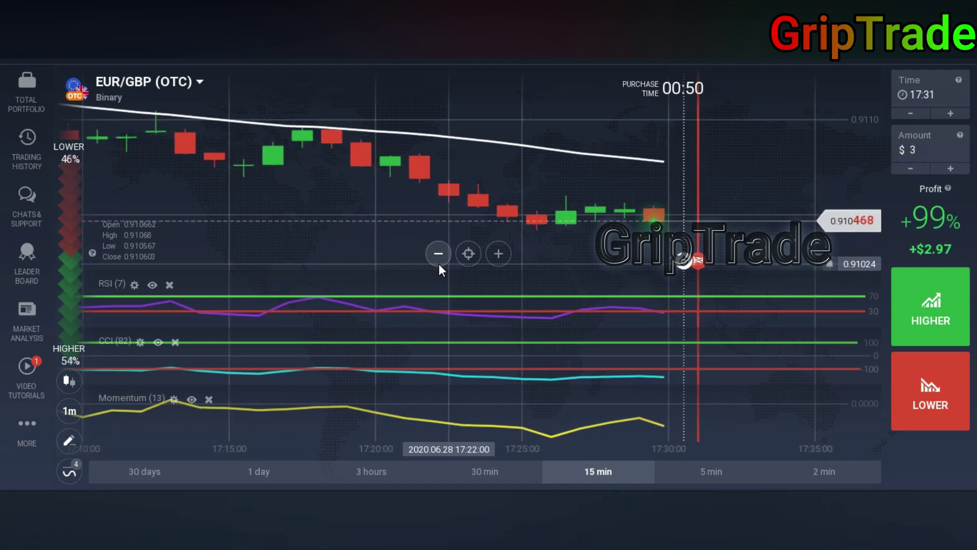
pyautogui.click(438, 254)
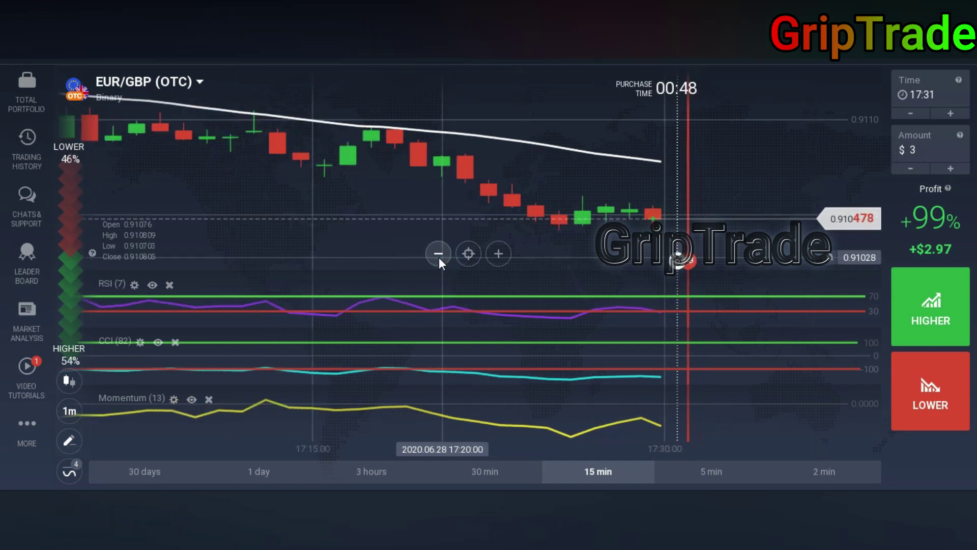
pyautogui.click(439, 254)
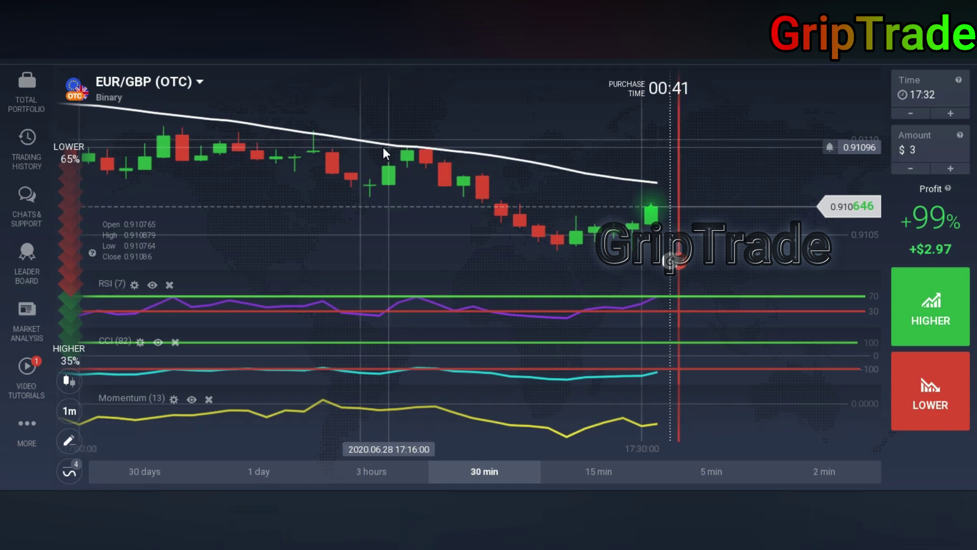
pyautogui.moveTo(310, 169); pyautogui.dragTo(384, 179)
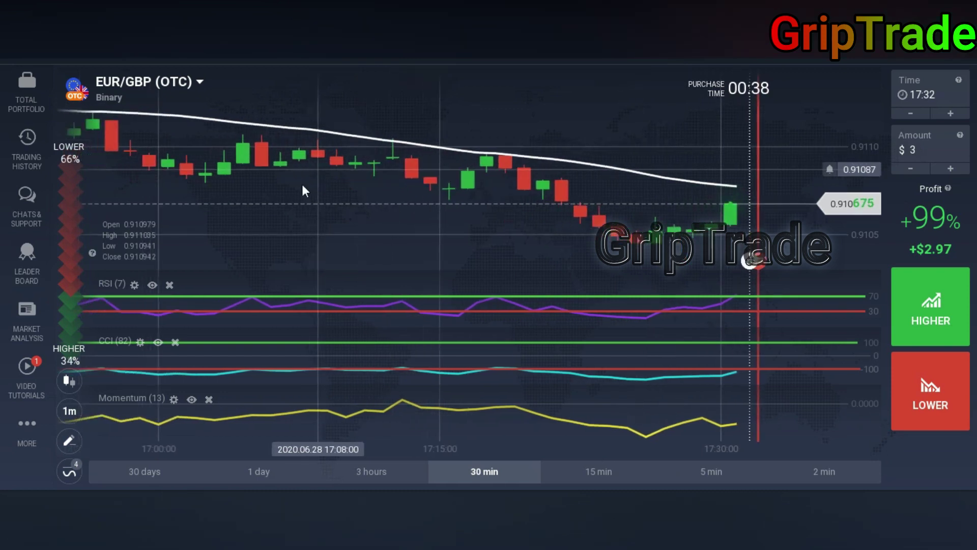
pyautogui.moveTo(295, 183); pyautogui.dragTo(408, 194)
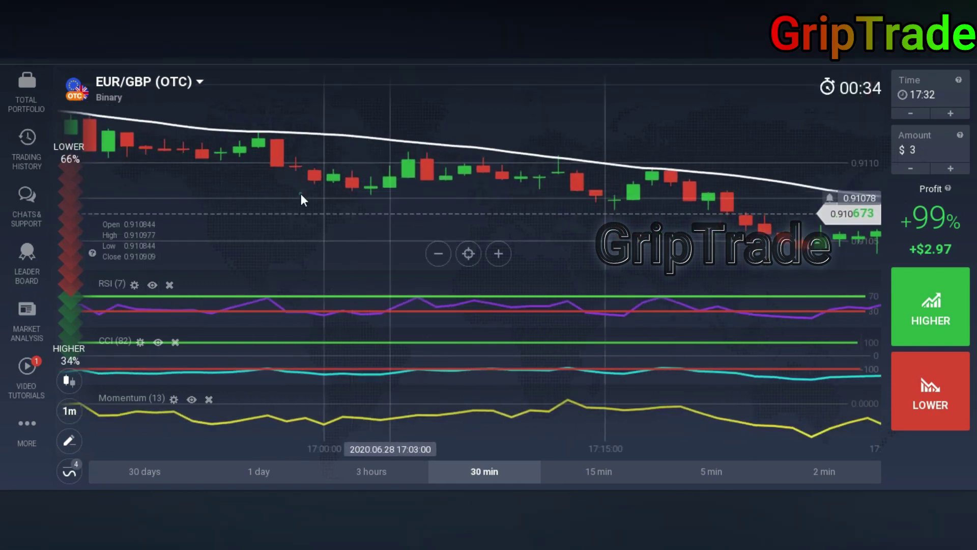
pyautogui.moveTo(300, 193); pyautogui.dragTo(441, 202)
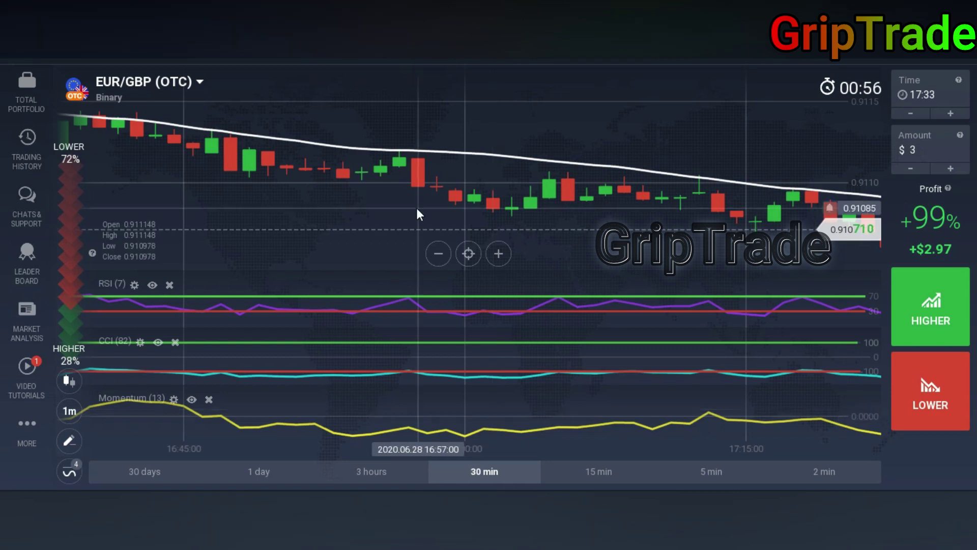
pyautogui.moveTo(225, 166); pyautogui.dragTo(438, 233)
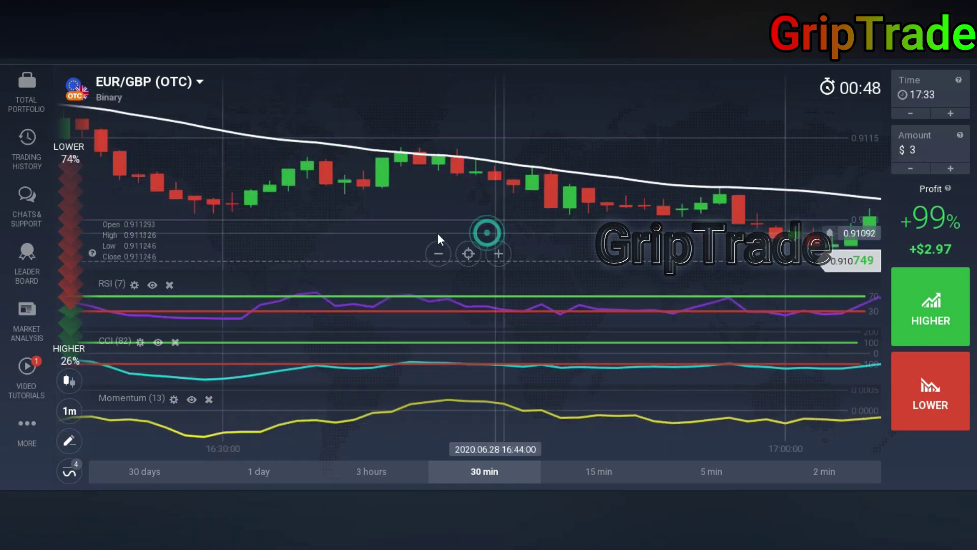
pyautogui.click(468, 254)
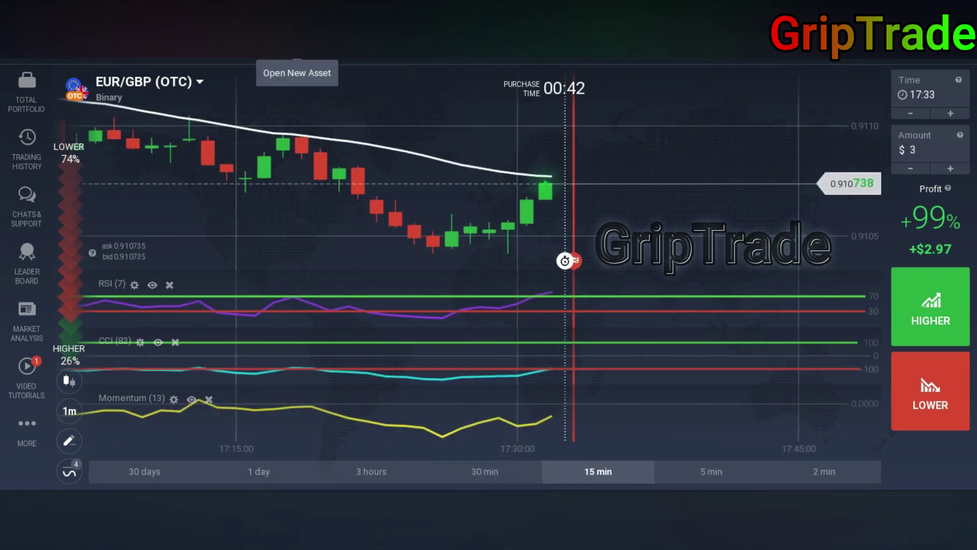
# Open the binary option charts for USD/CHF (OTC), EUR/USD (OTC) and NZD/USD (OTC)
pyautogui.click(297, 48)
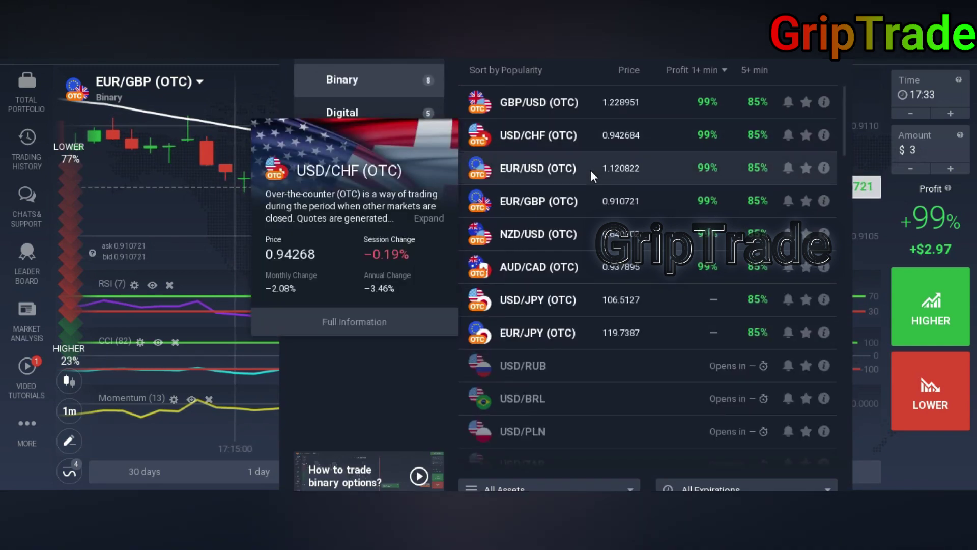
pyautogui.moveTo(591, 170)
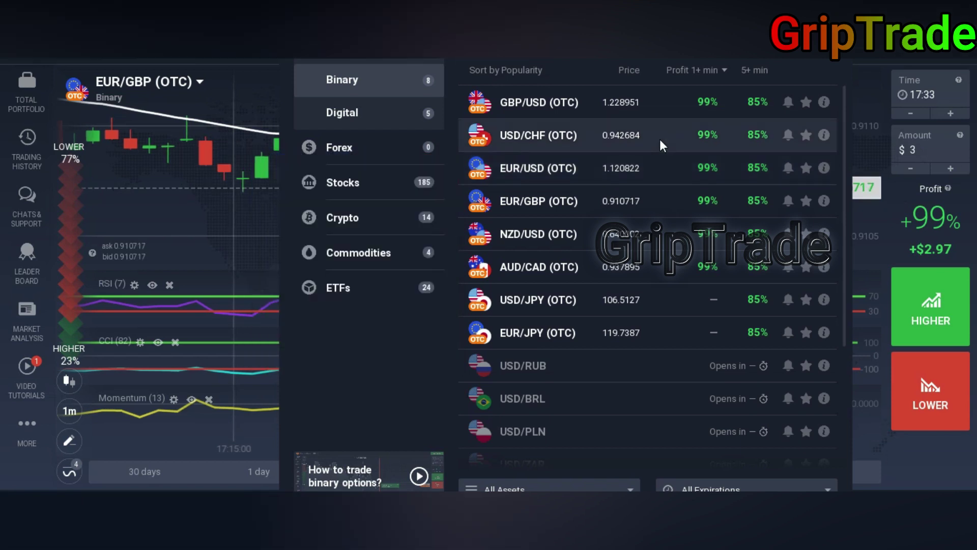
pyautogui.click(659, 139)
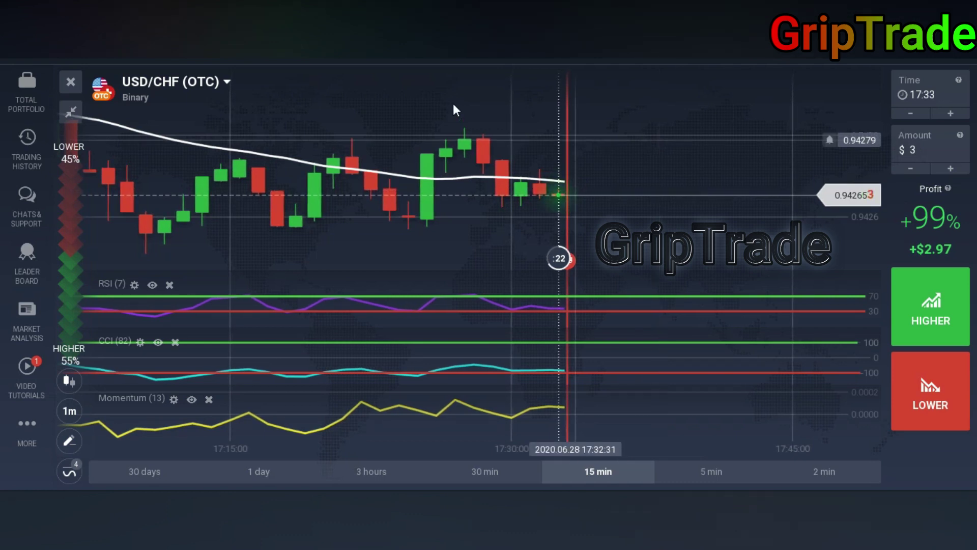
pyautogui.click(402, 46)
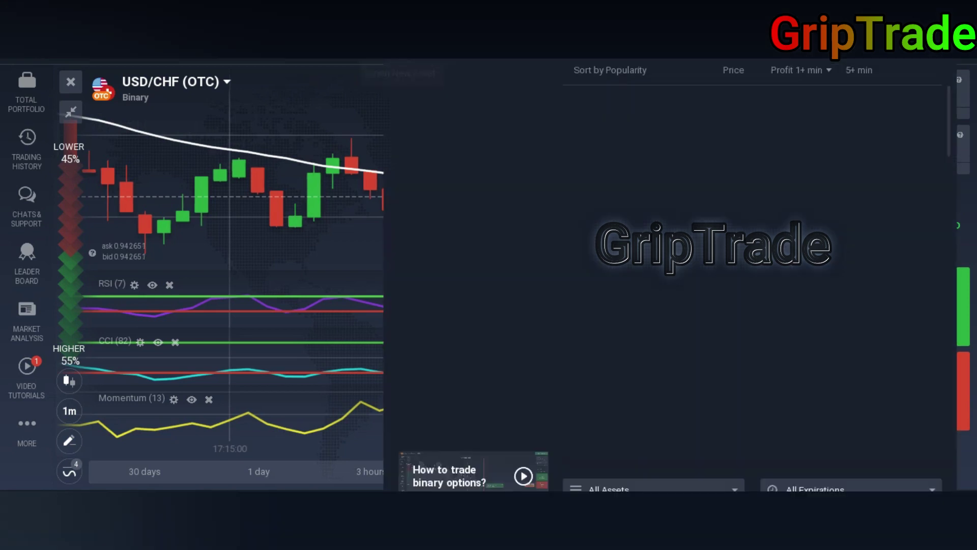
pyautogui.click(663, 171)
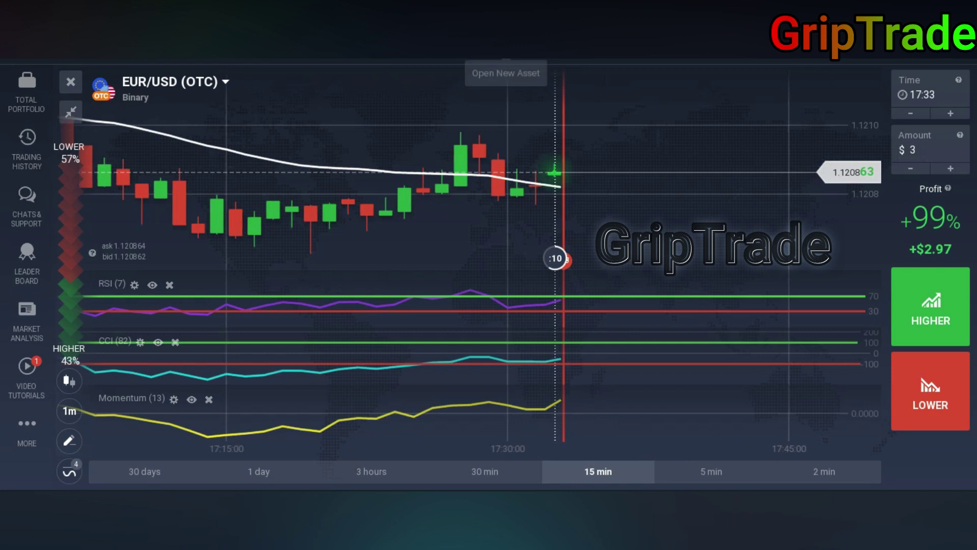
pyautogui.click(506, 61)
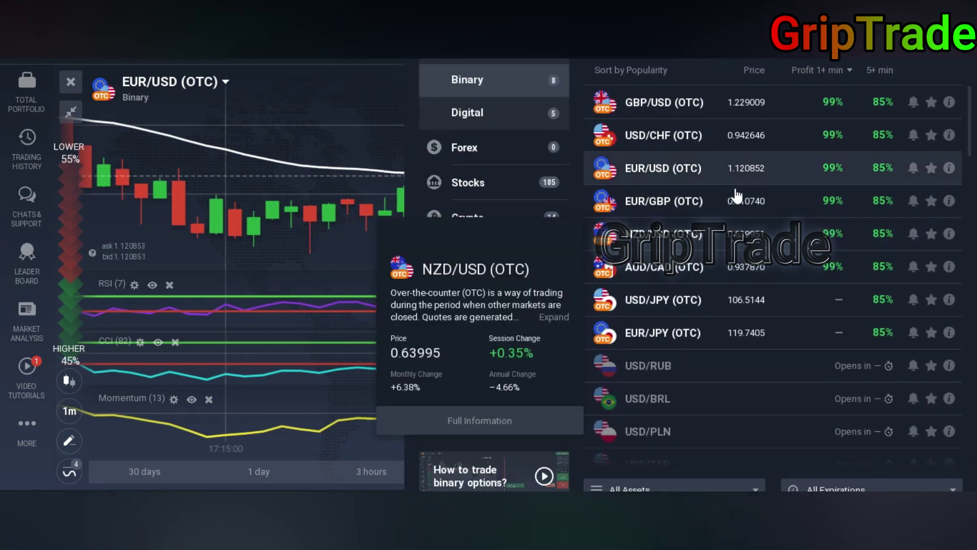
pyautogui.click(735, 230)
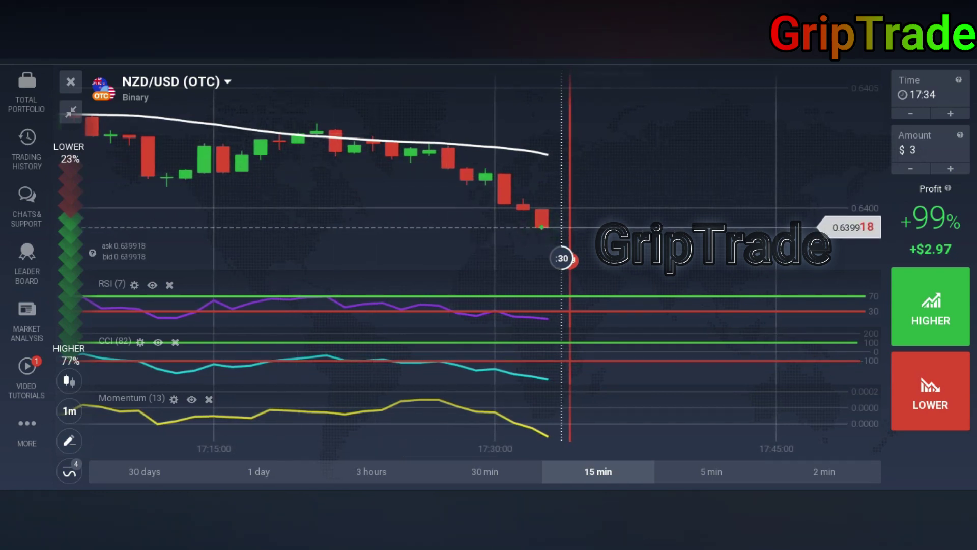
# Open the AUD/CAD (OTC) binary chart and examine its candles and indicators over a longer time range
pyautogui.click(227, 81)
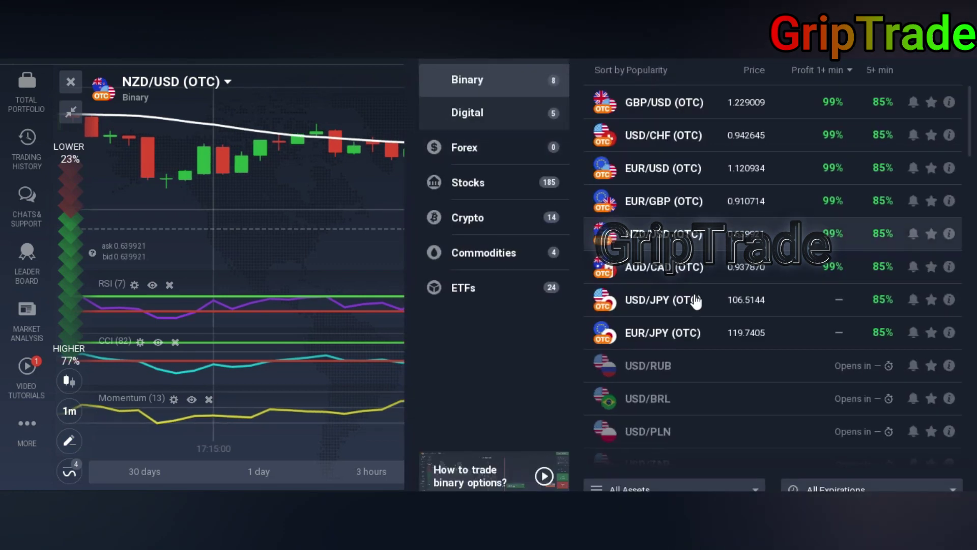
pyautogui.click(696, 278)
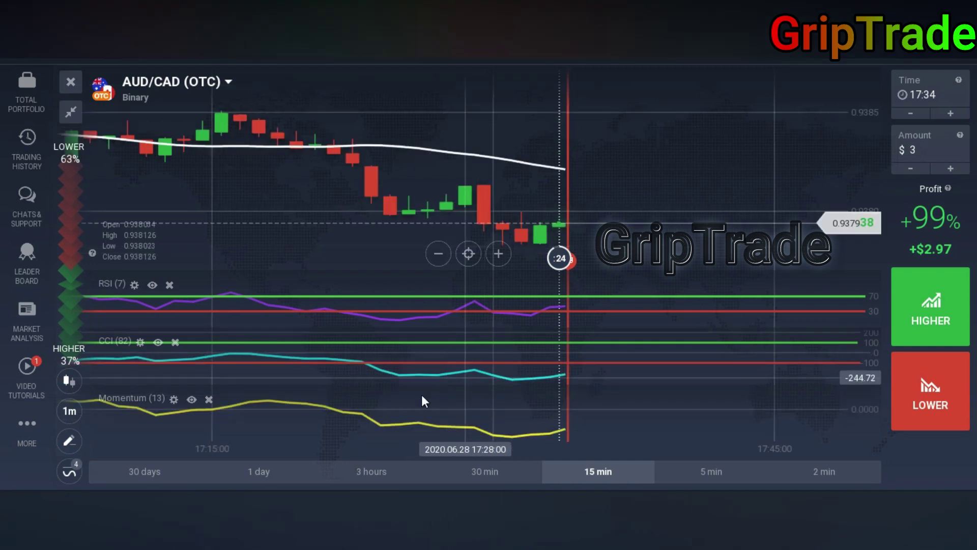
pyautogui.click(439, 255)
pyautogui.click(438, 254)
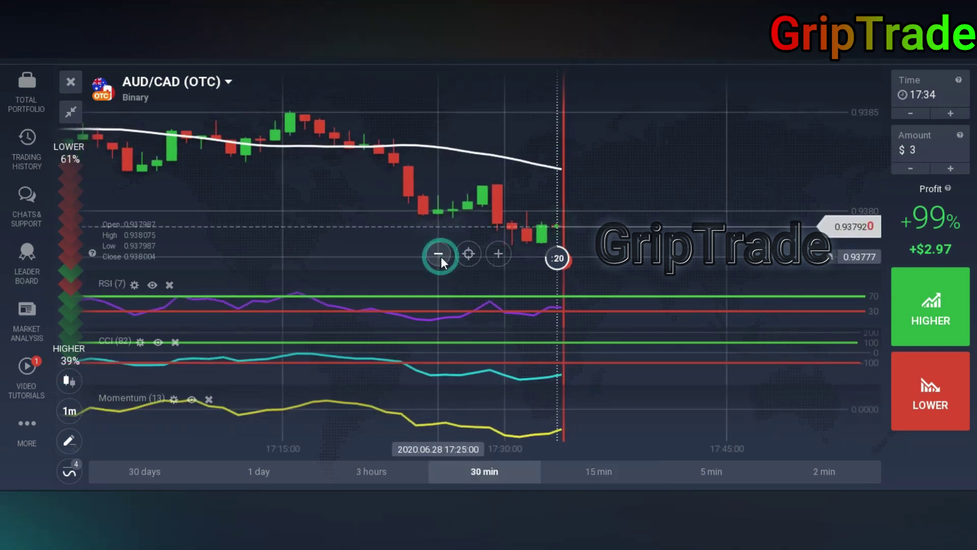
pyautogui.click(439, 254)
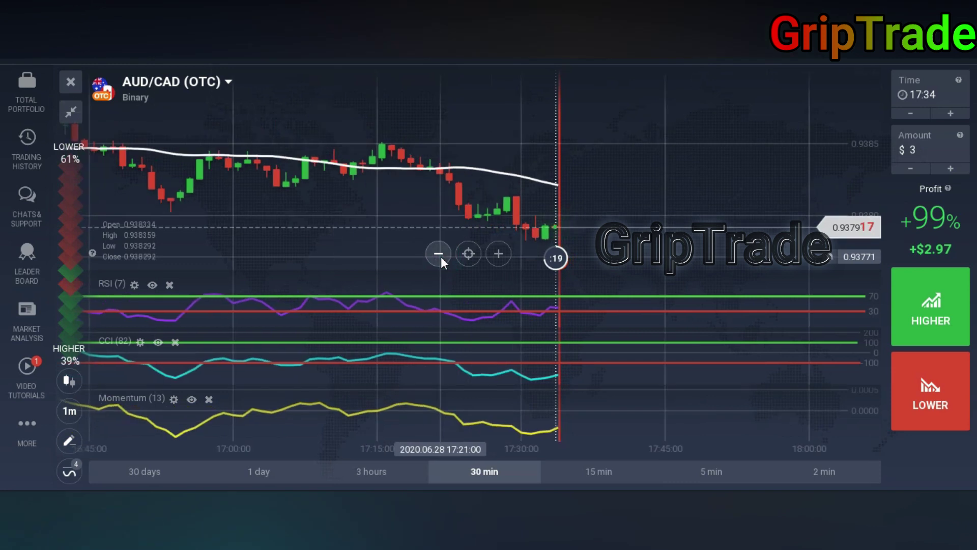
pyautogui.click(498, 253)
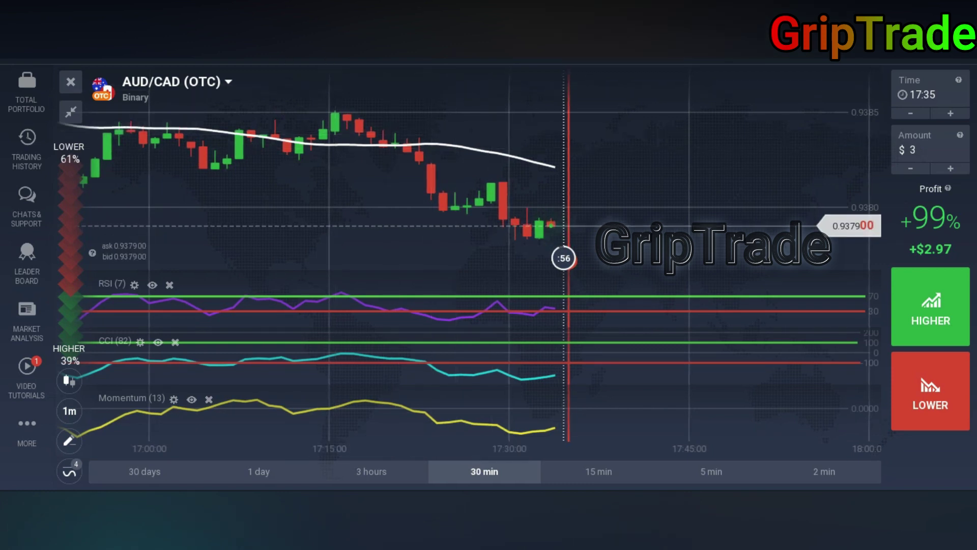
# Switch to the USD/CHF (OTC) chart and place a $3 Lower trade with the 17:35 expiration
pyautogui.click(226, 60)
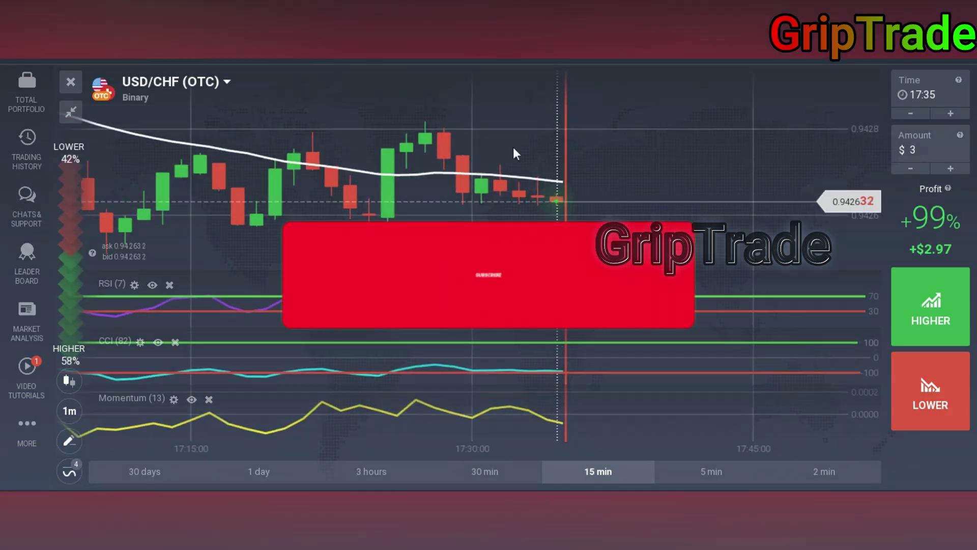
pyautogui.click(930, 387)
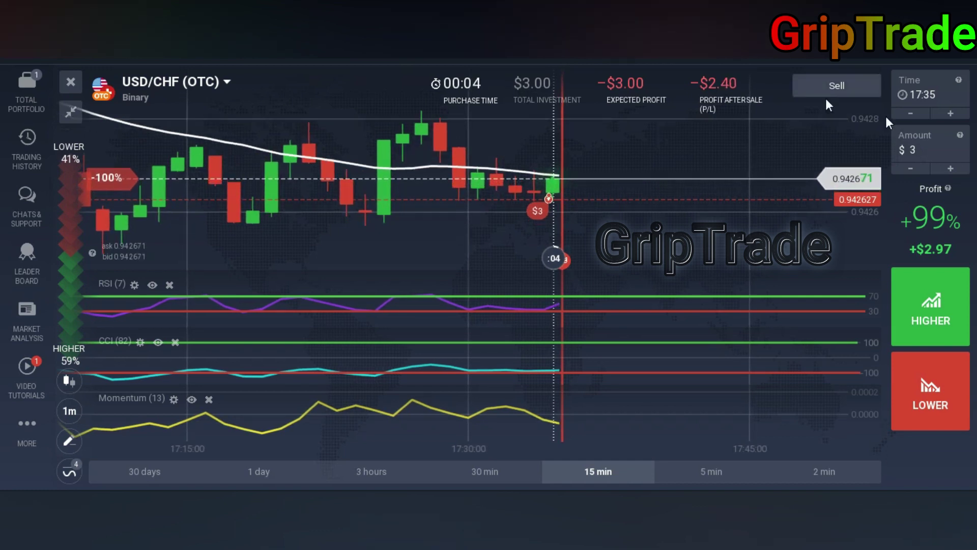
# Set the trade amount to $7 and change it back to $3
pyautogui.click(924, 149)
pyautogui.press('BackSpace')
pyautogui.write('7')
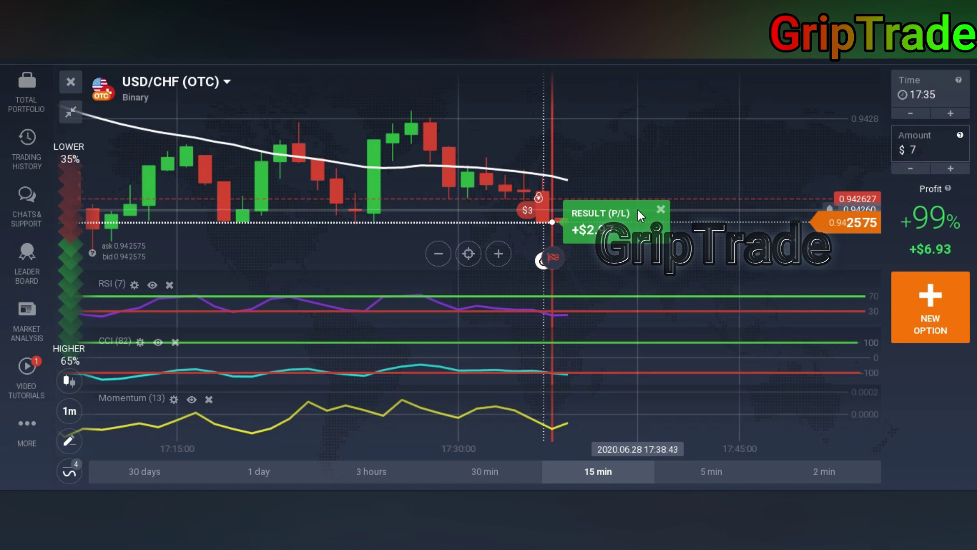
pyautogui.press('BackSpace')
pyautogui.write('3')
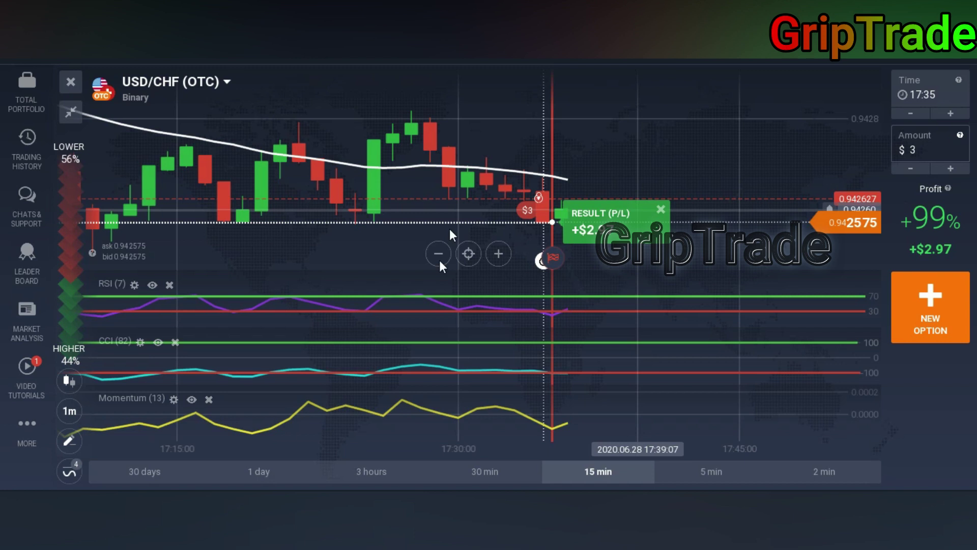
# Dismiss the result of the USD/CHF (OTC) trade and select the trade amount for editing
pyautogui.click(661, 210)
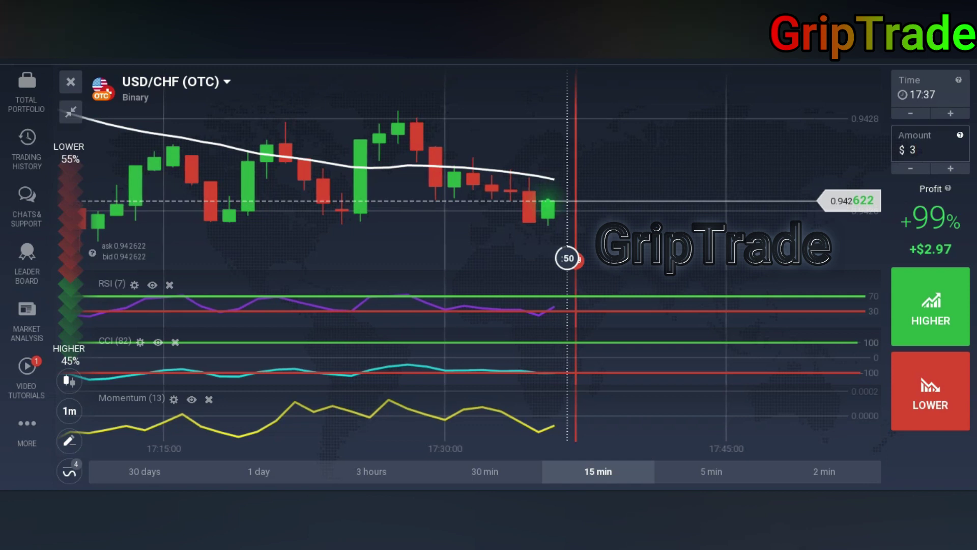
pyautogui.click(914, 150)
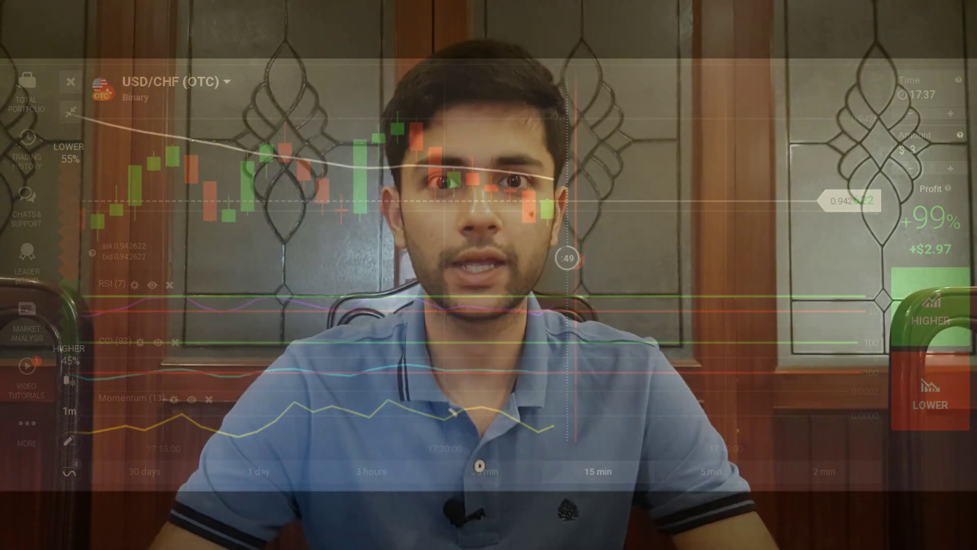